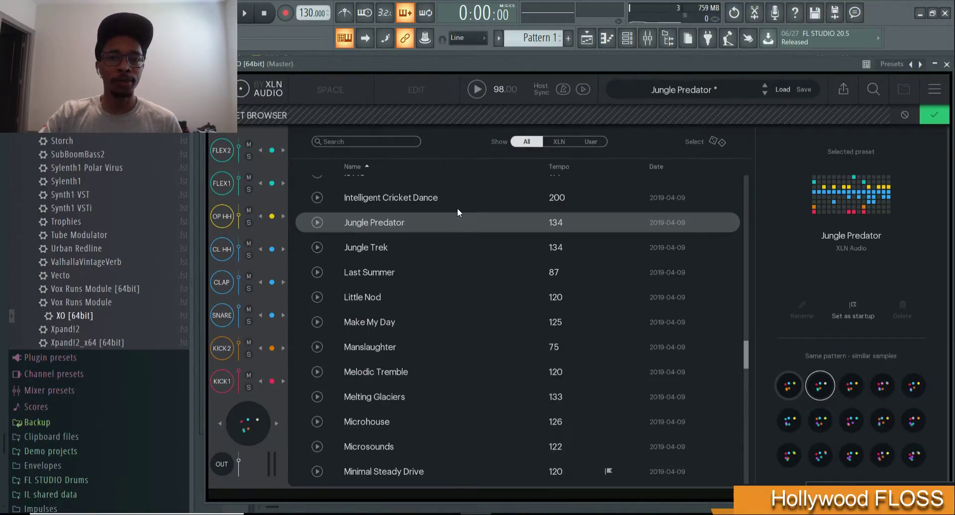
Close the preset list and drag KICK1 to a different kick in the red cluster on the sample map.
left_click(934, 115)
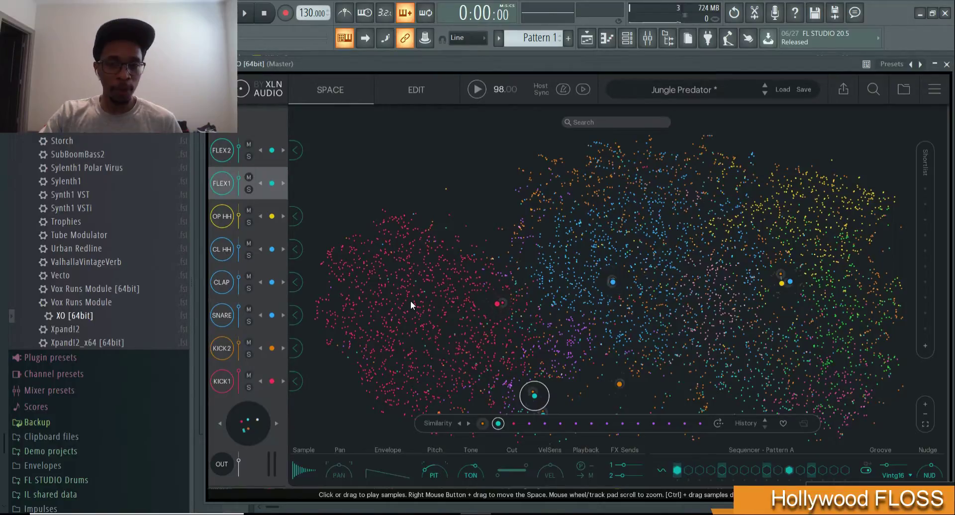
mouse_move(410, 301)
left_mouse_down()
mouse_move(383, 259)
mouse_move(389, 270)
mouse_move(373, 297)
left_mouse_up()
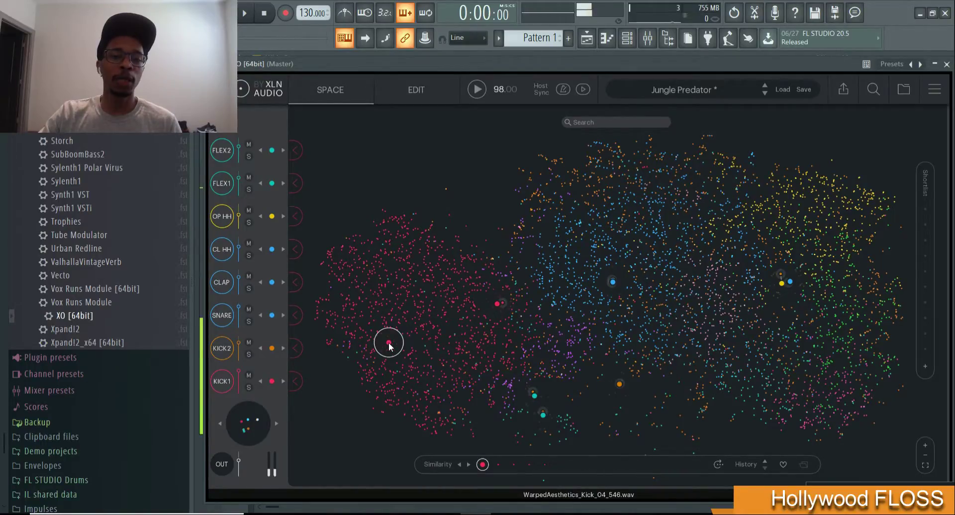
Audition several kick samples across the red cluster on the map.
left_click(411, 287)
left_click(429, 322)
left_click(426, 354)
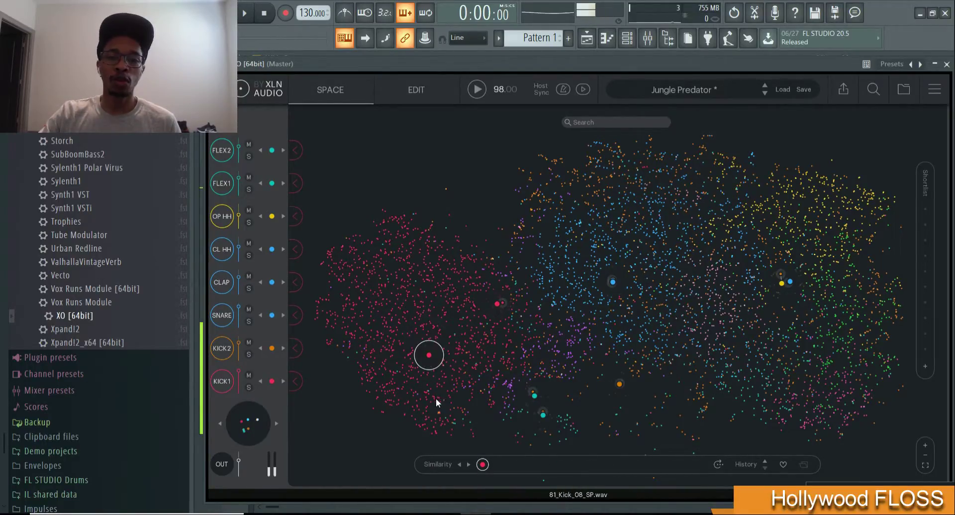
left_click(432, 397)
left_click(367, 346)
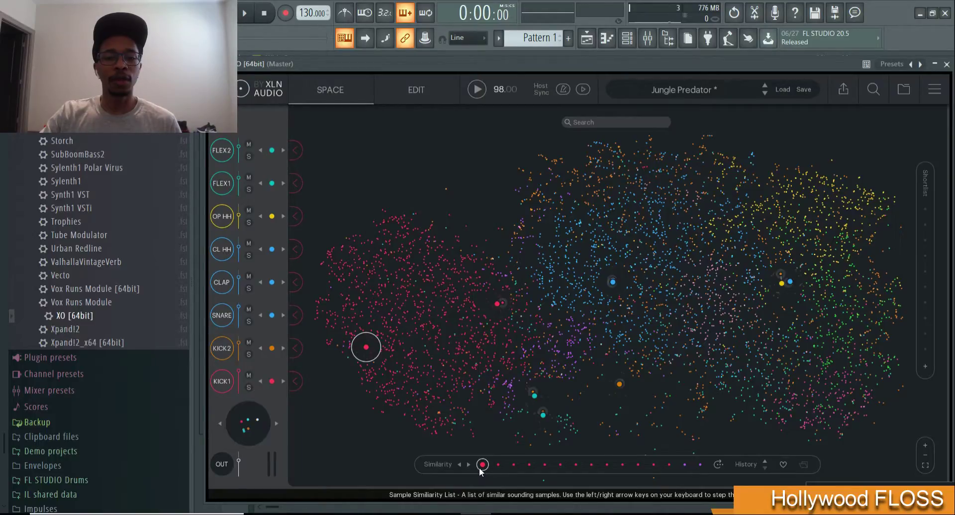
left_click(367, 350)
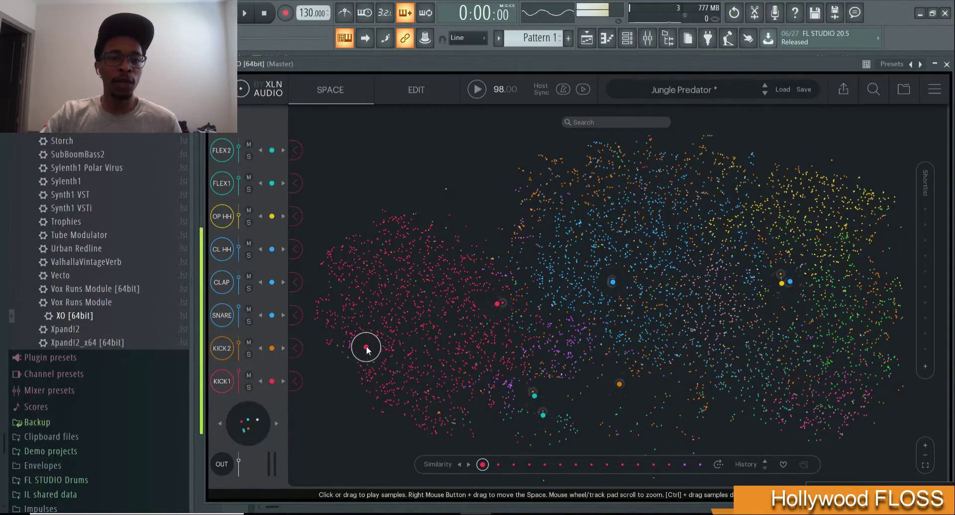
Step through the Similarity dots and settle on a similar-sounding kick in the red cluster.
left_click(499, 466)
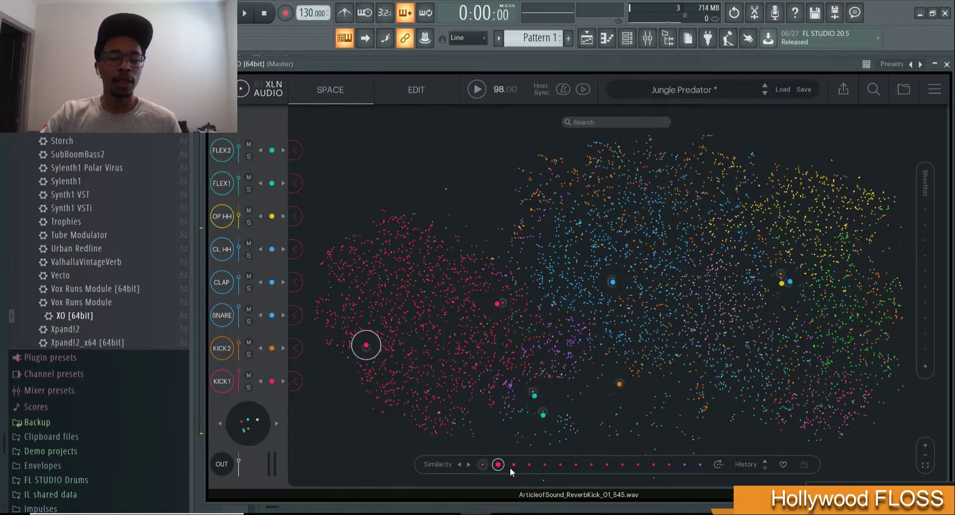
left_click(513, 464)
left_click(545, 464)
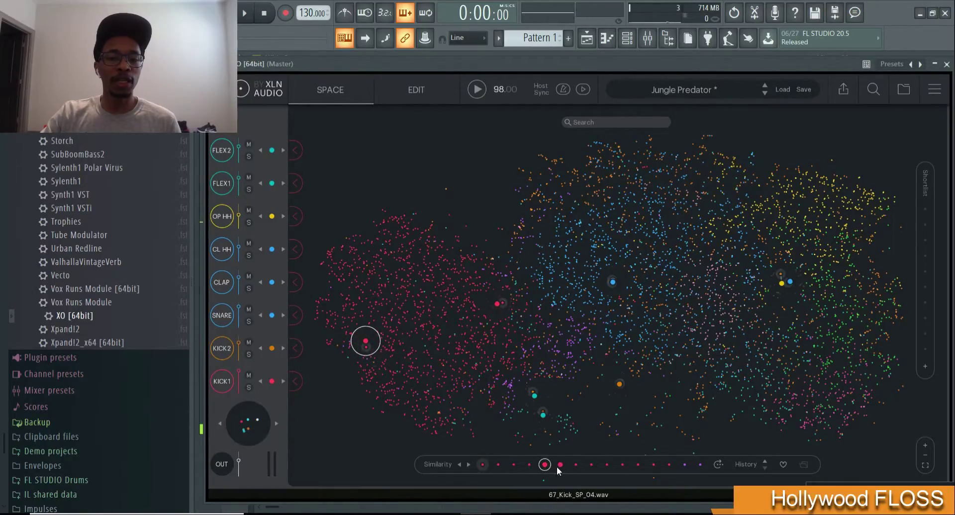
left_click(560, 465)
left_click(591, 465)
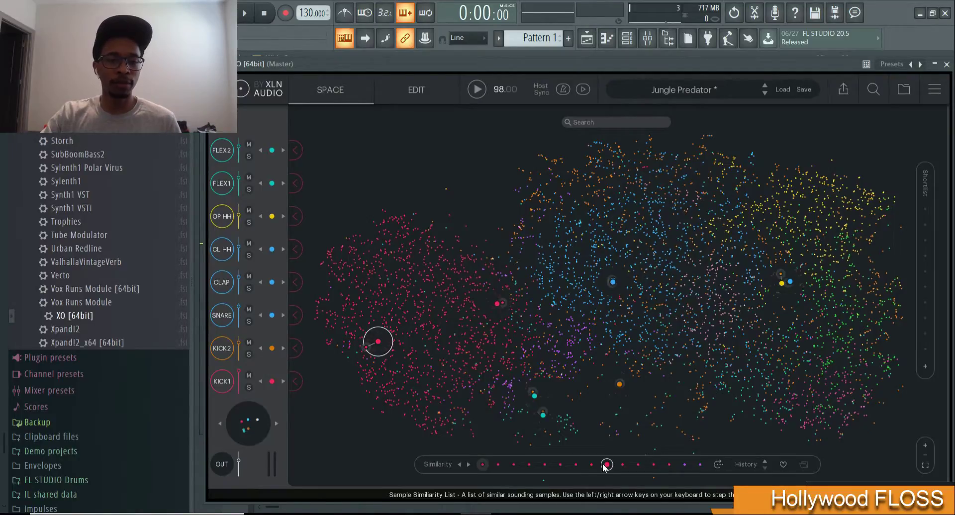
left_click(368, 352)
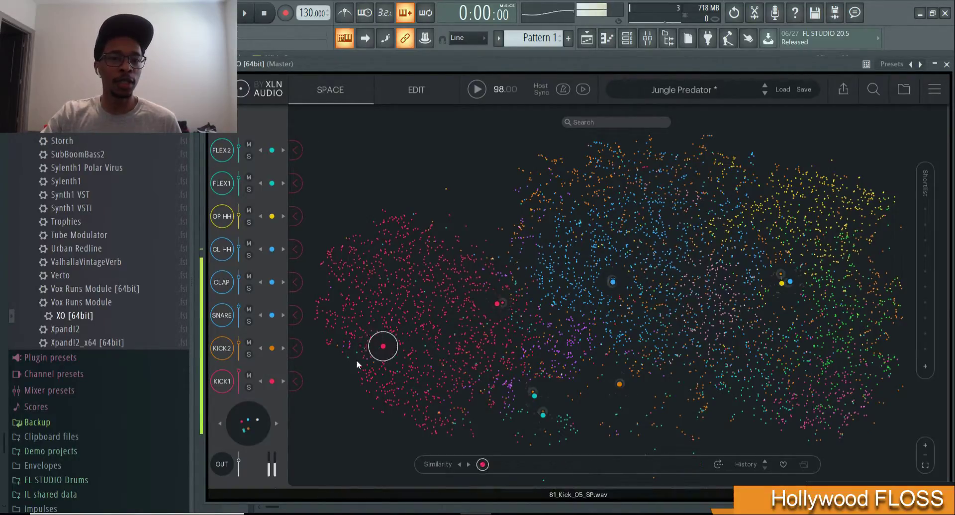
left_click(428, 340)
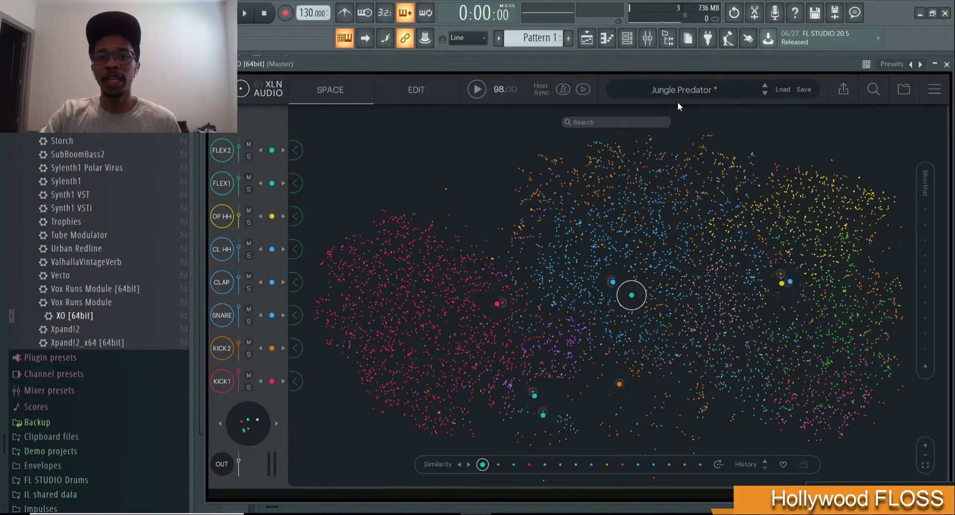
Load the AlleyCat preset from the top of the Preset Browser and preview it.
left_click(704, 92)
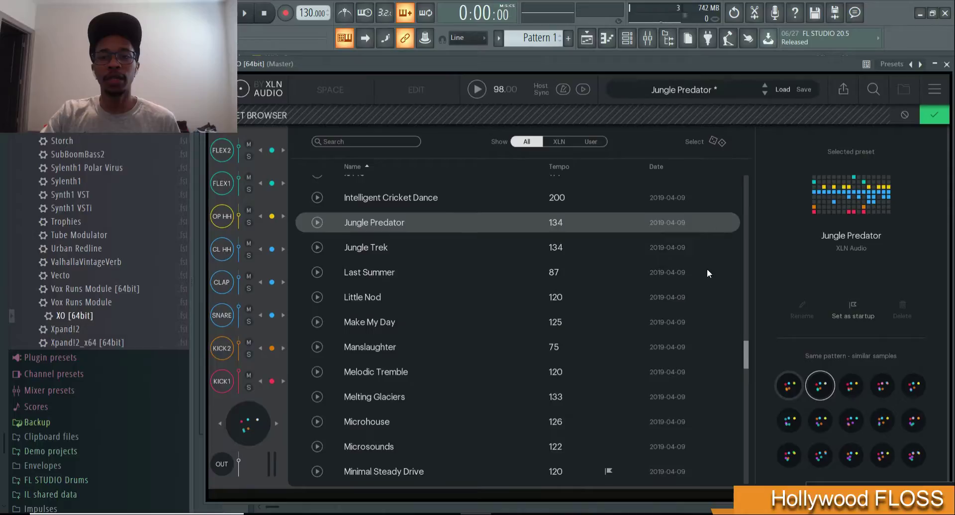
scroll(708, 267, "up", 5)
scroll(708, 269, "up", 5)
scroll(709, 269, "up", 3)
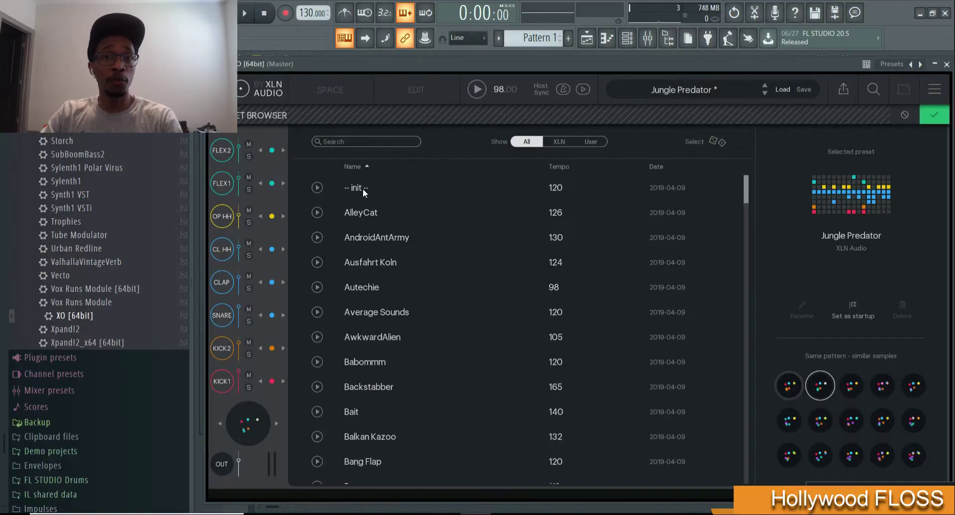
left_click(375, 213)
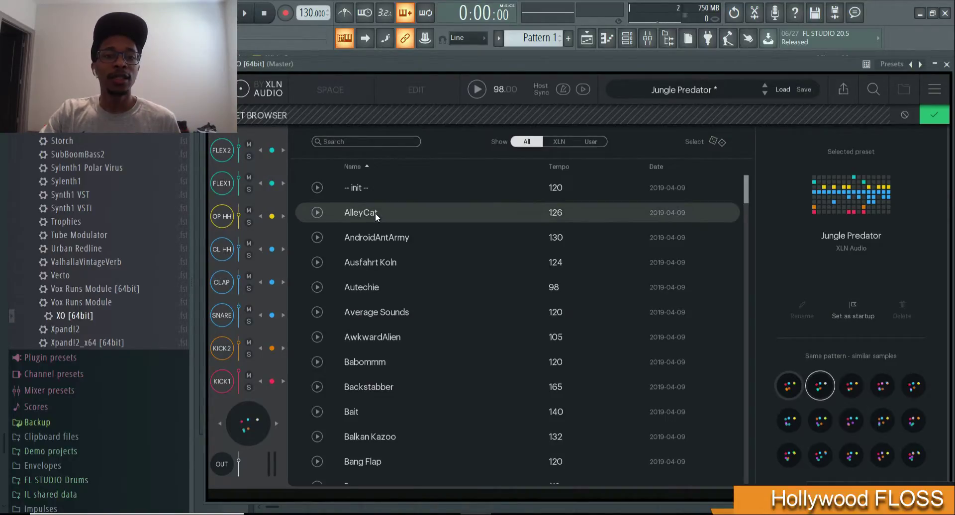
left_click(318, 212)
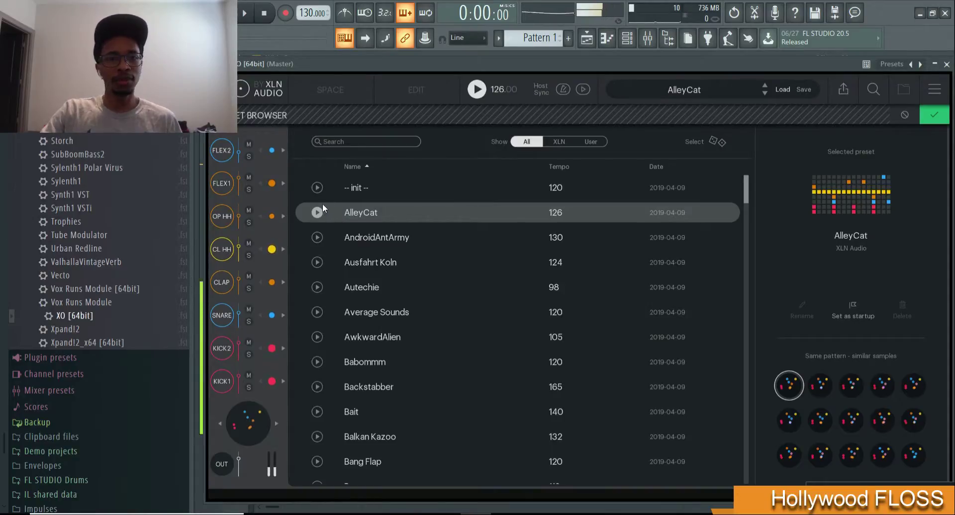
left_click(319, 213)
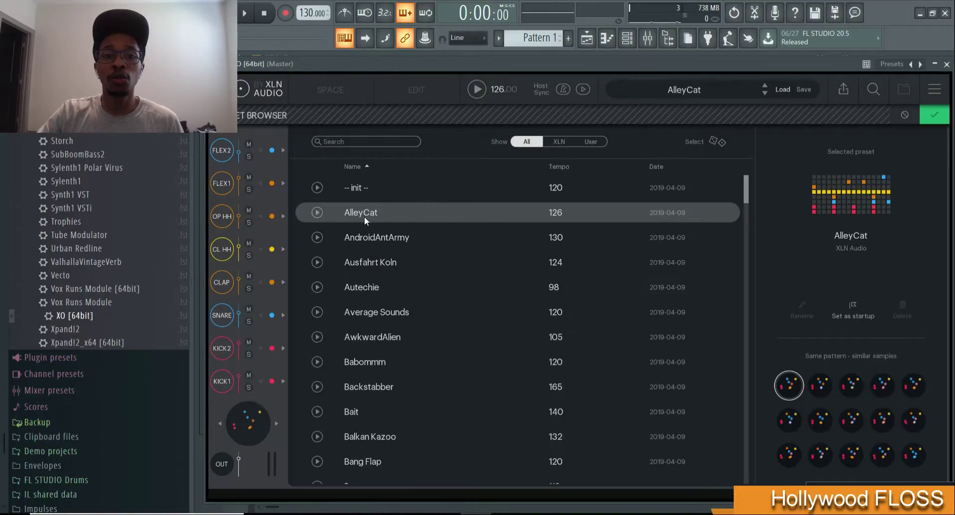
Lower the AlleyCat tempo from 126 to 96 while it plays, then stop playback.
left_click(318, 213)
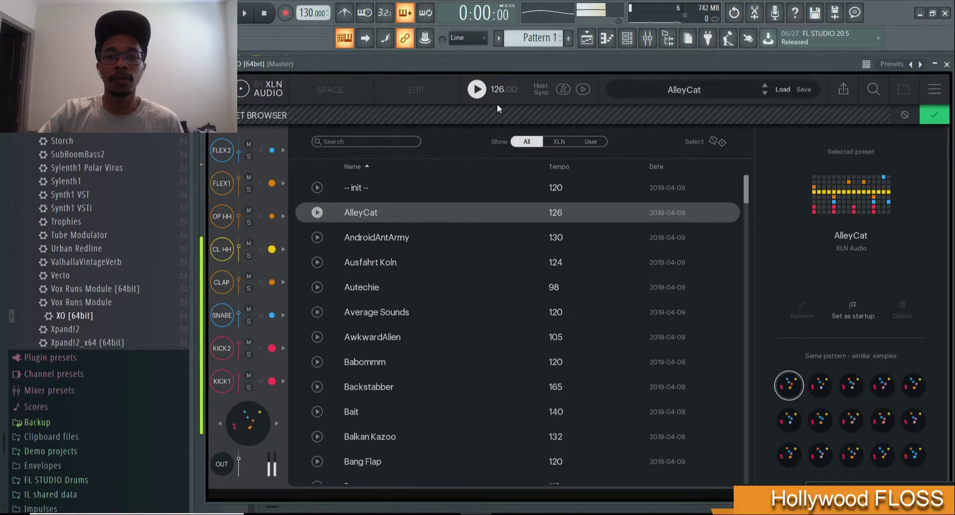
left_click_drag(497, 88, 495, 269)
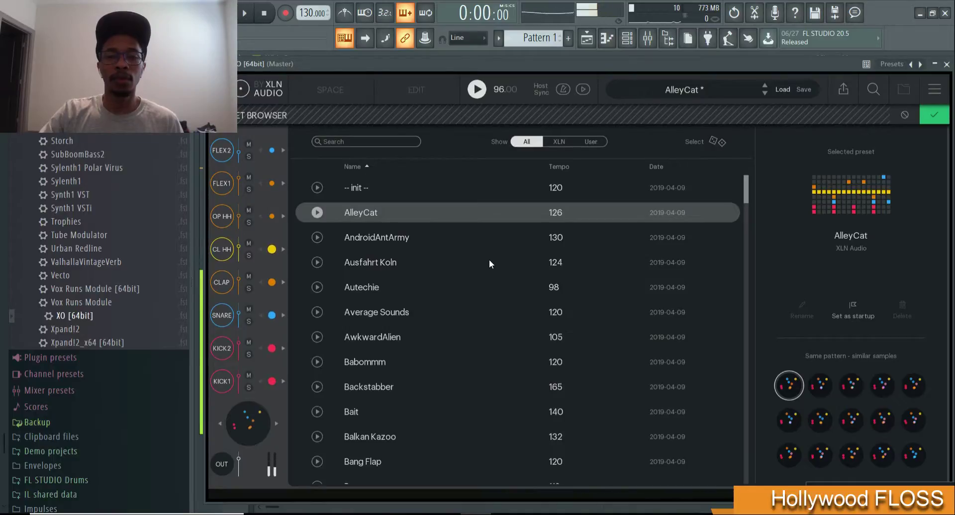
left_click(317, 214)
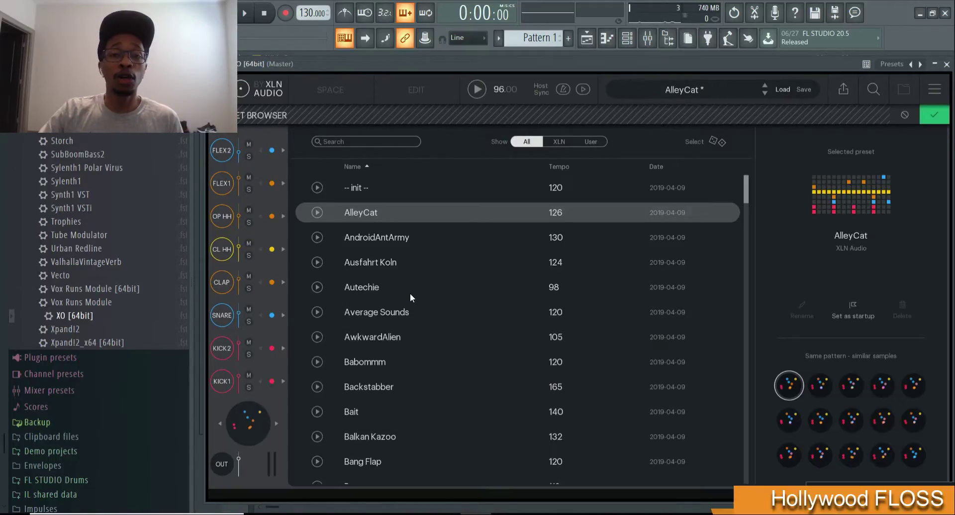
Load and preview the Bait preset at 140 BPM, moving the XO window aside and back.
left_click(356, 415)
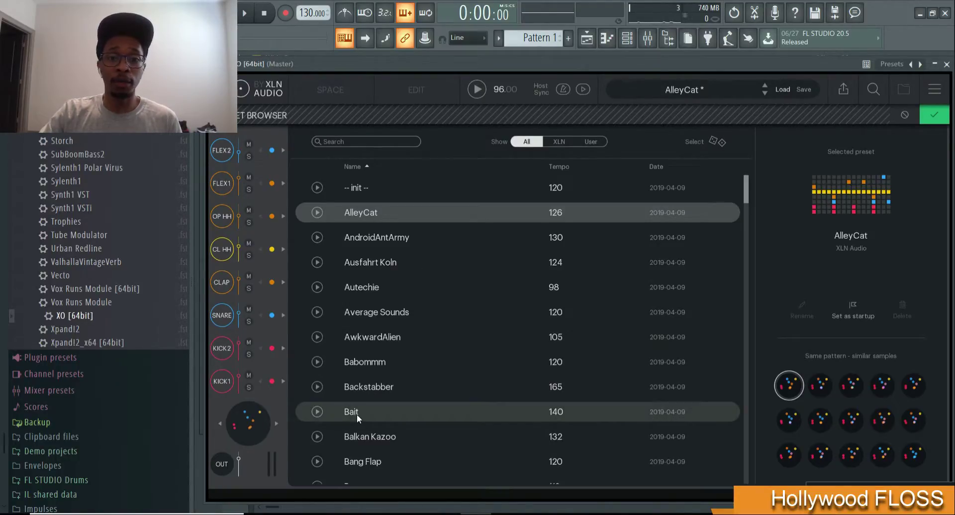
left_click(321, 412)
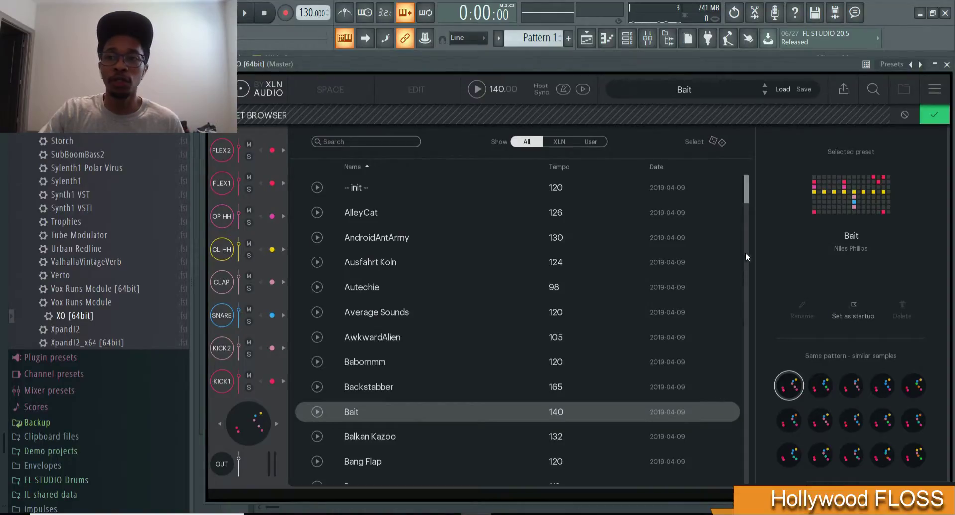
left_click_drag(703, 66, 462, 40)
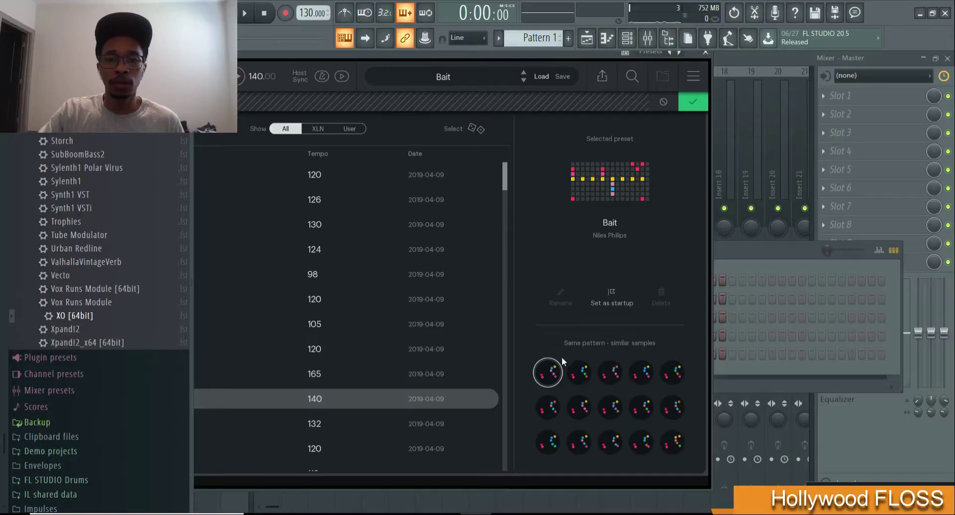
left_click_drag(396, 55, 606, 59)
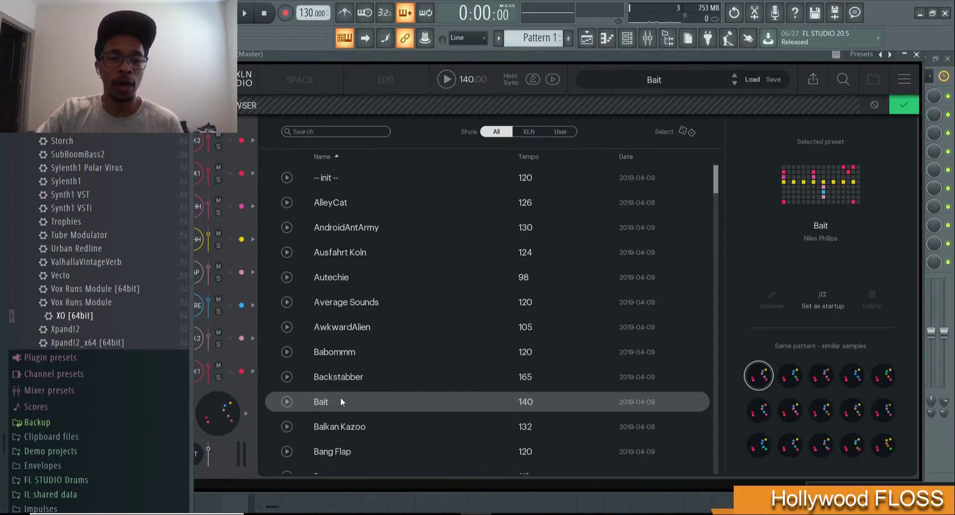
Audition each Bait drum channel, then step KICK1 and KICK2 to new kick samples.
left_click_drag(372, 67, 410, 56)
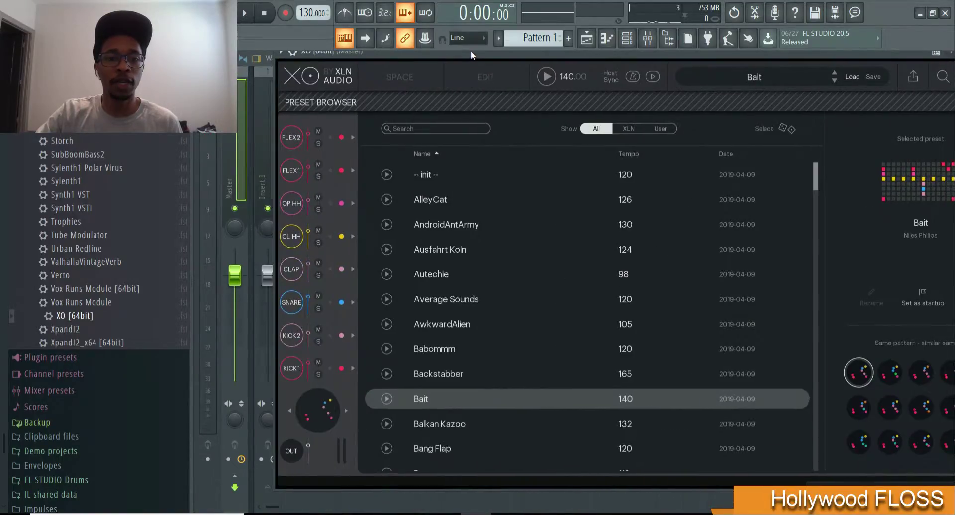
left_click(229, 374)
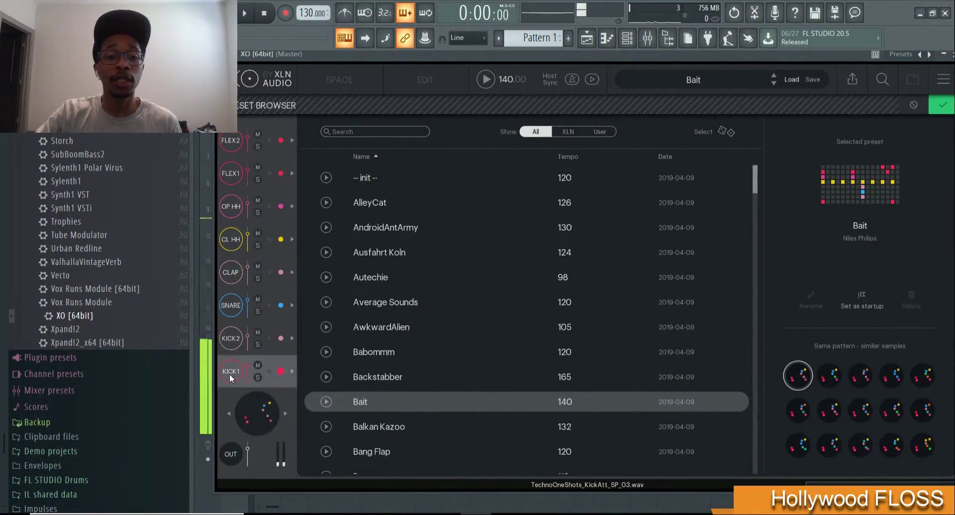
left_click(231, 344)
left_click(231, 312)
left_click(223, 277)
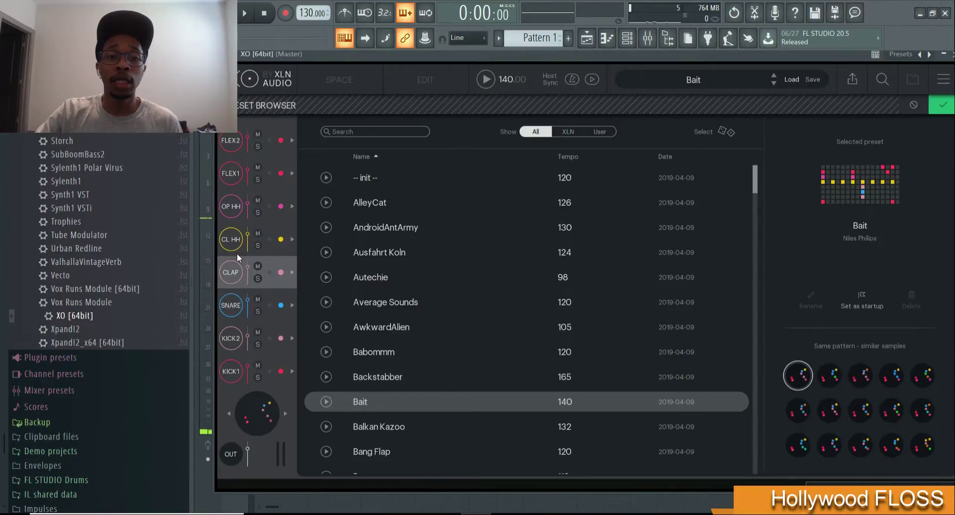
left_click(232, 241)
left_click(231, 208)
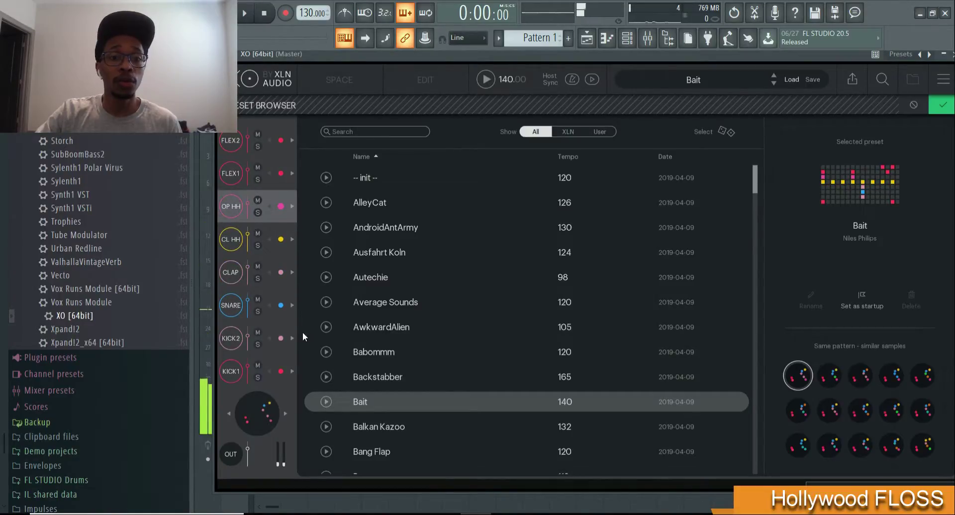
left_click(291, 372)
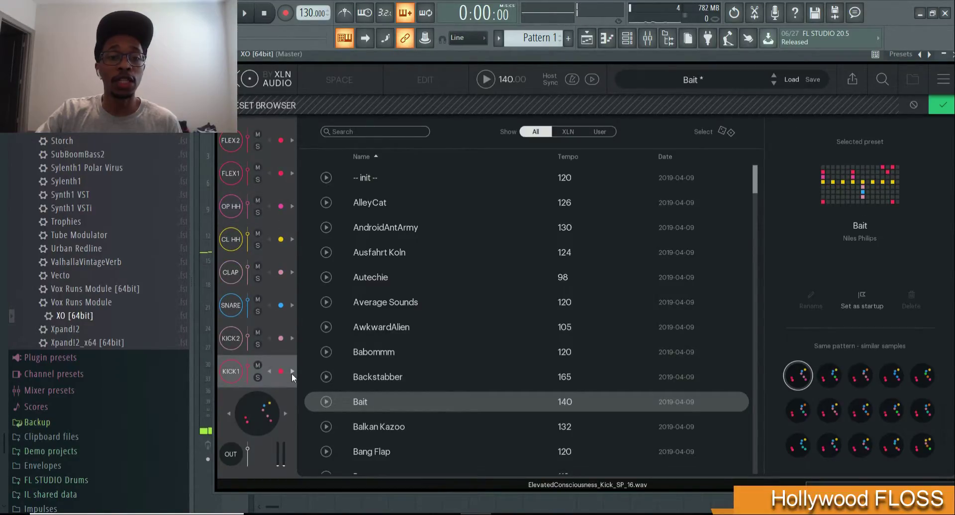
left_click(291, 339)
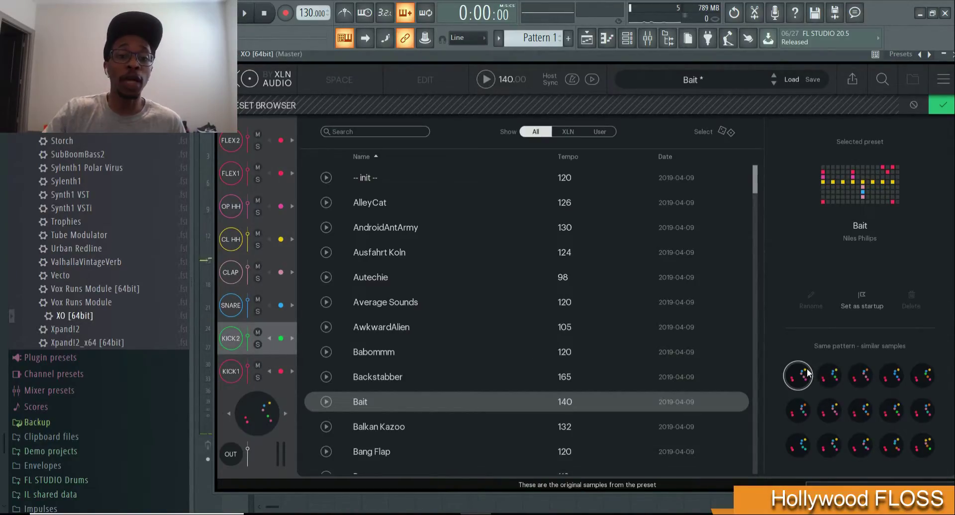
Preview Bait with the second and third similar-sample variations.
left_click(326, 402)
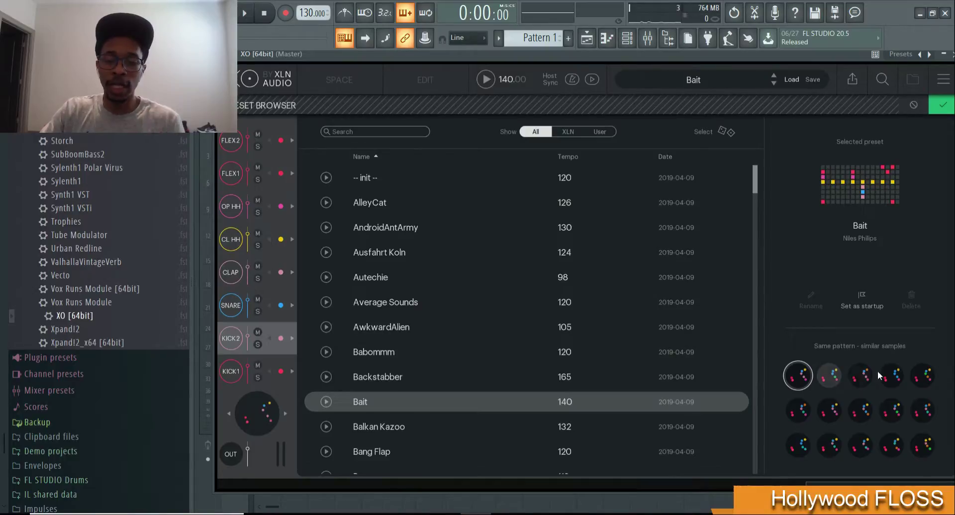
left_click(829, 376)
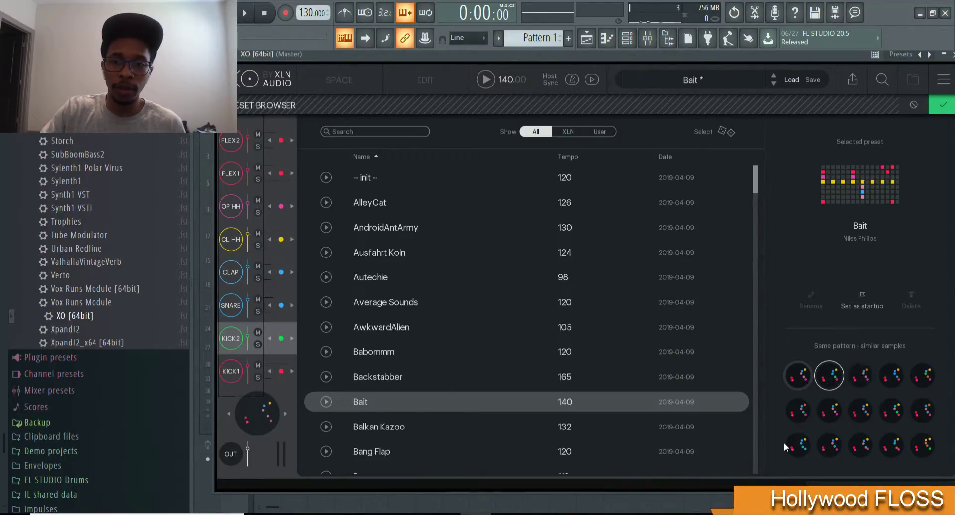
left_click(326, 403)
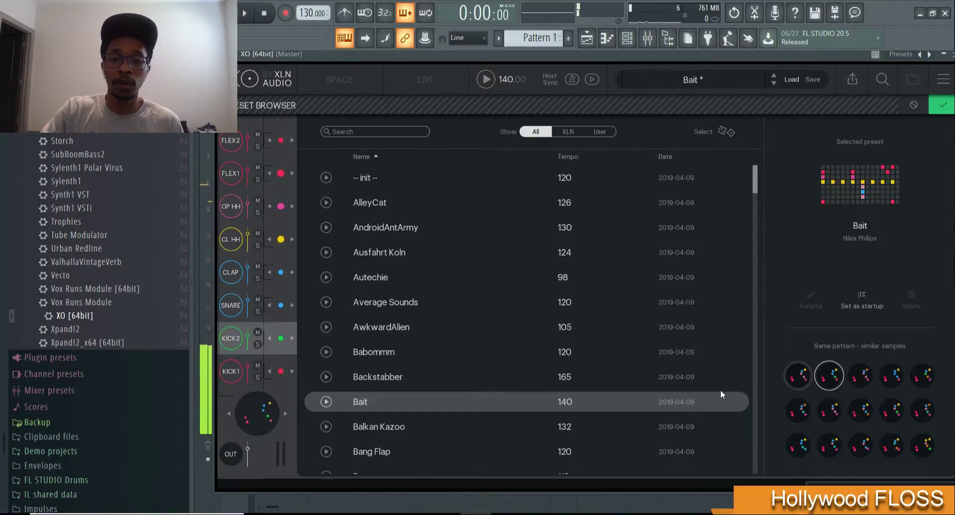
left_click(860, 375)
left_click(326, 402)
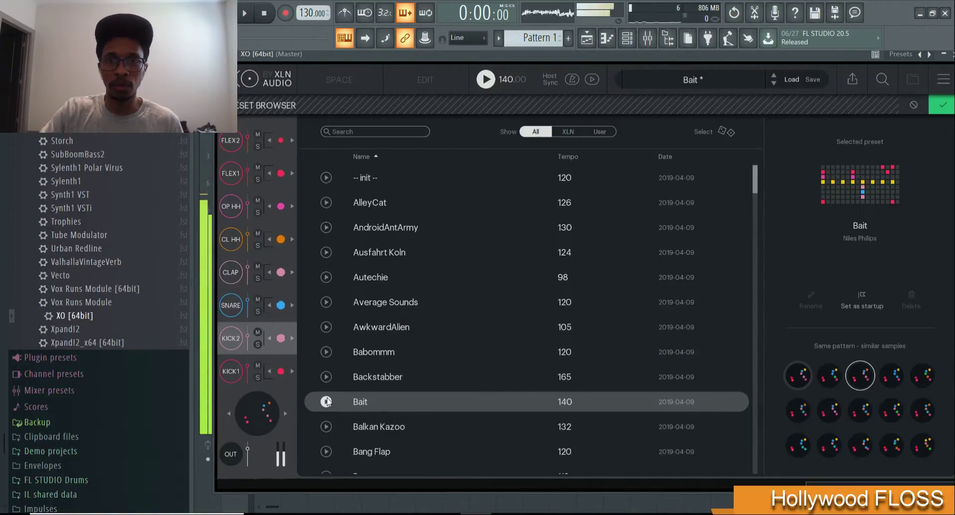
left_click(326, 402)
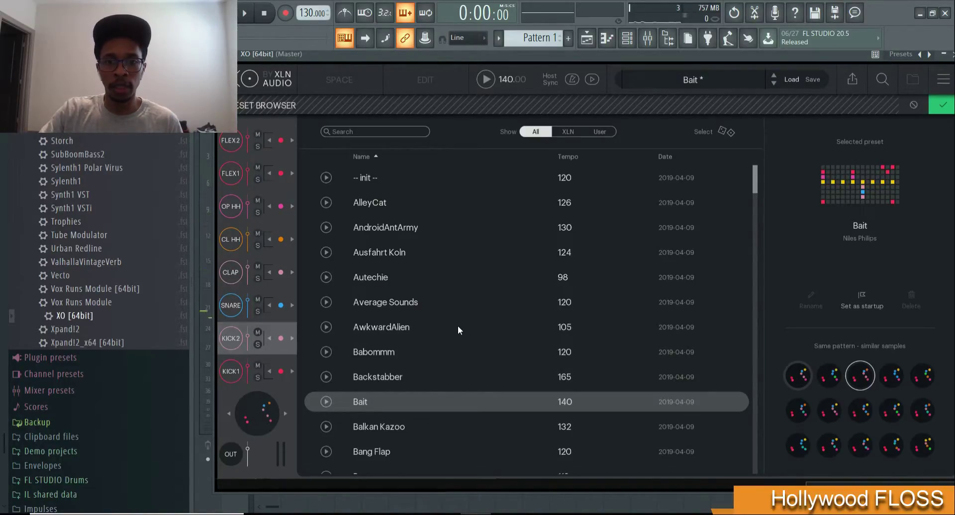
Load and preview the Bittersweet preset.
scroll(458, 327, "down", 2)
scroll(458, 328, "down", 2)
scroll(457, 326, "down", 1)
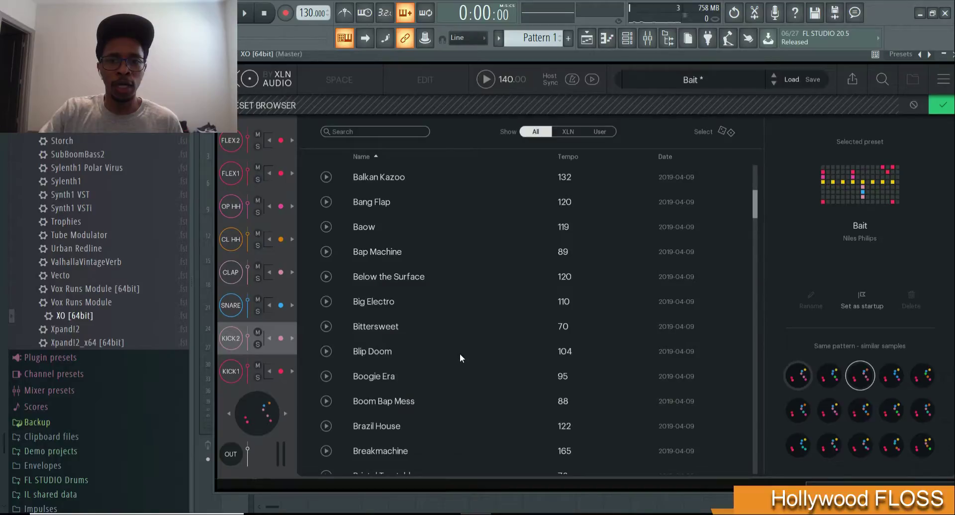
left_click(396, 326)
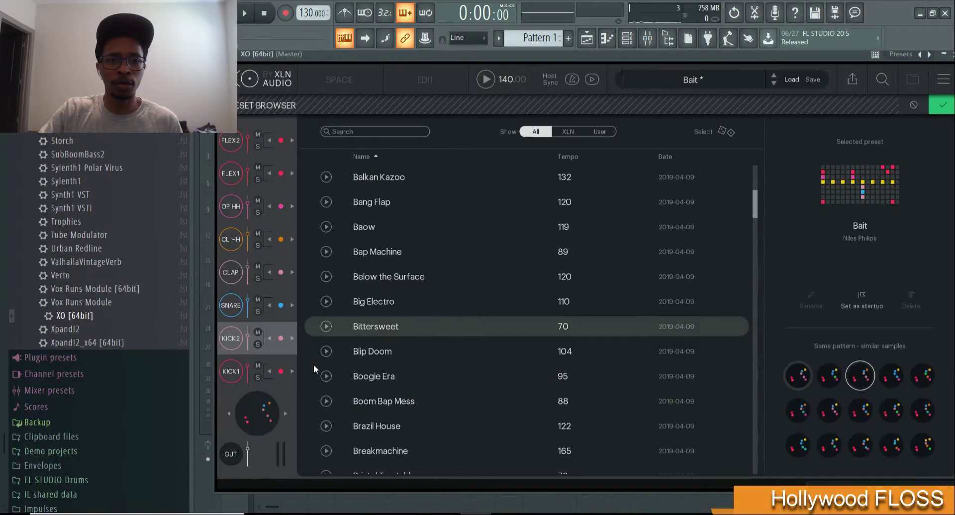
left_click(327, 330)
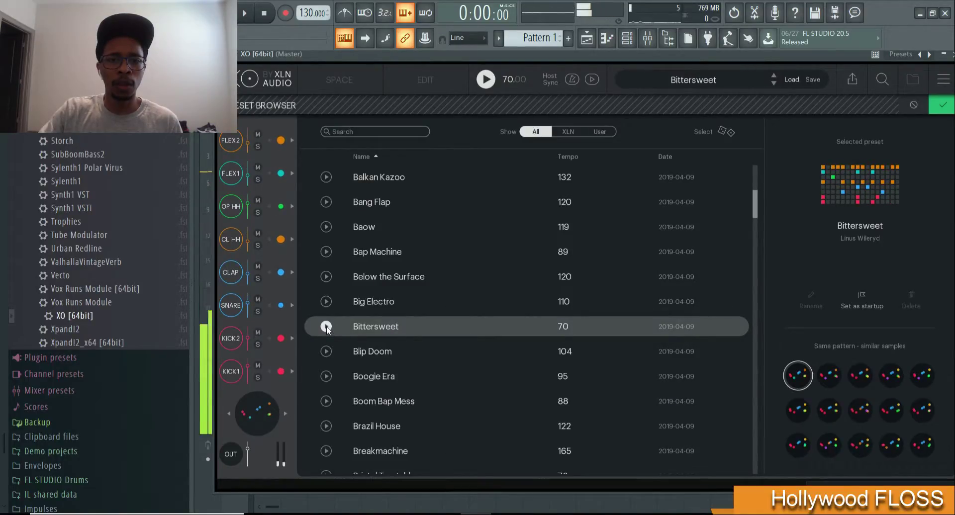
left_click(327, 330)
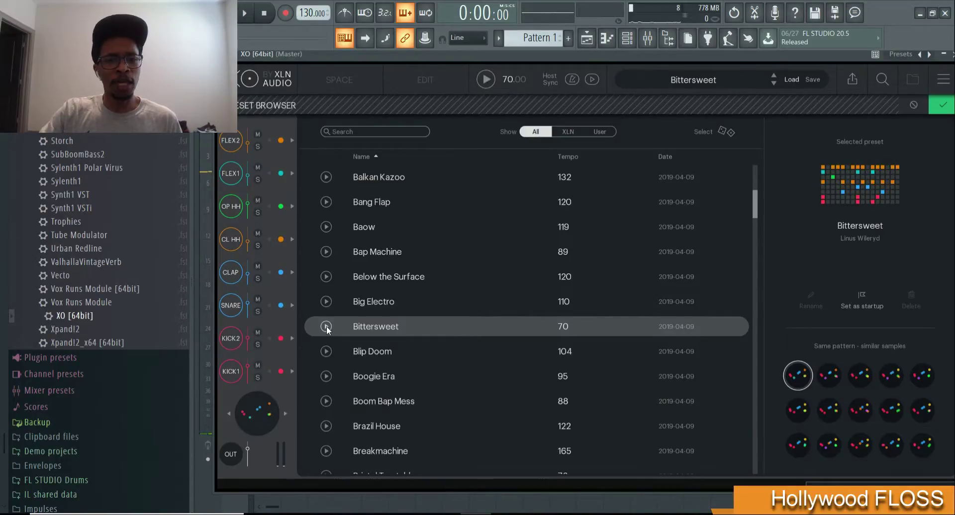
Preview Boogie Era, then load Boom Bap Mess at 88 BPM and return to the sample map.
left_click(383, 377)
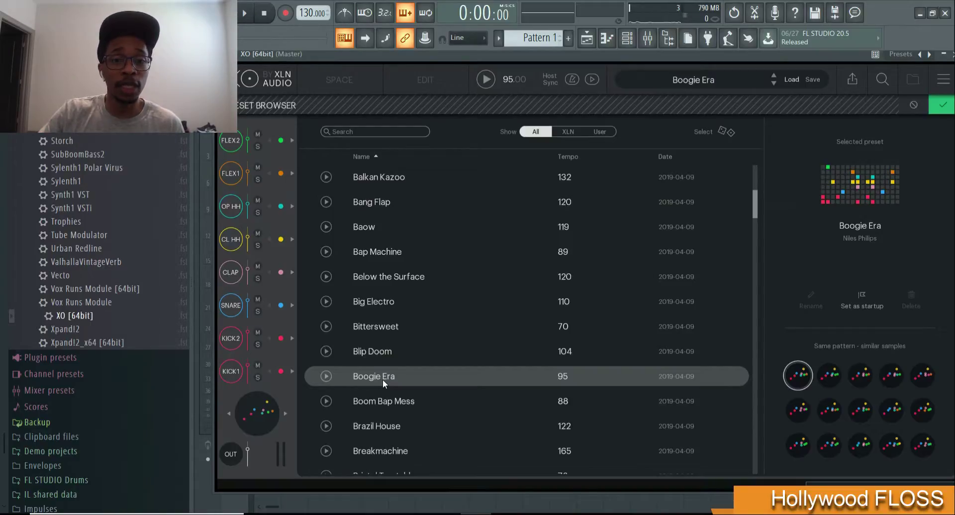
left_click(326, 377)
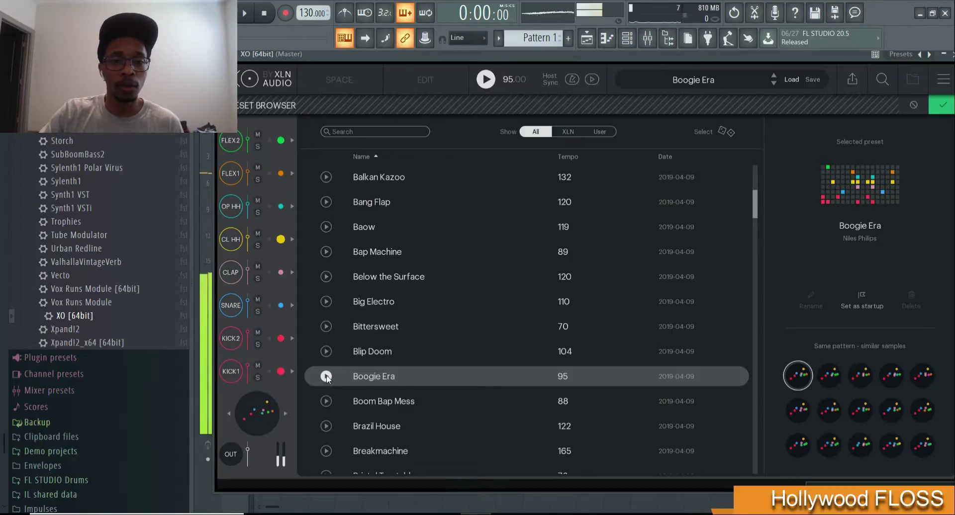
left_click(326, 376)
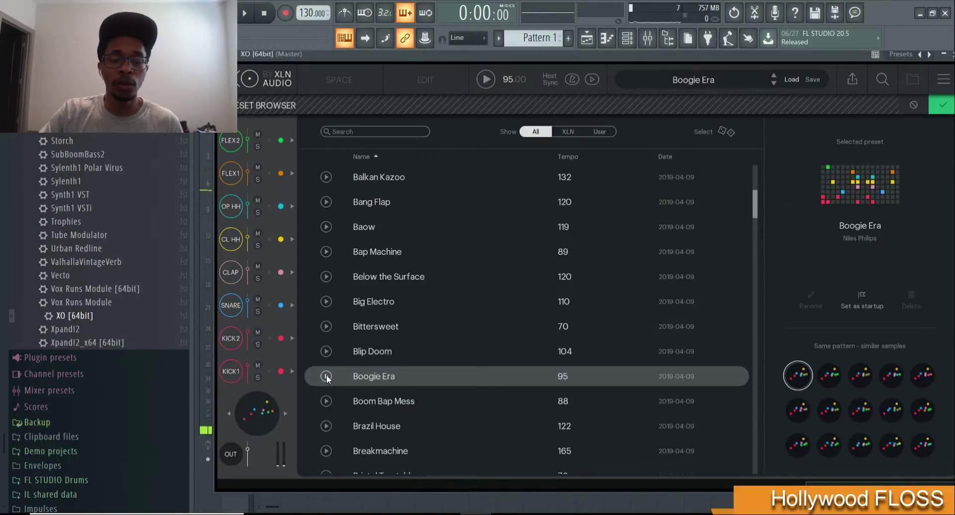
left_click(326, 401)
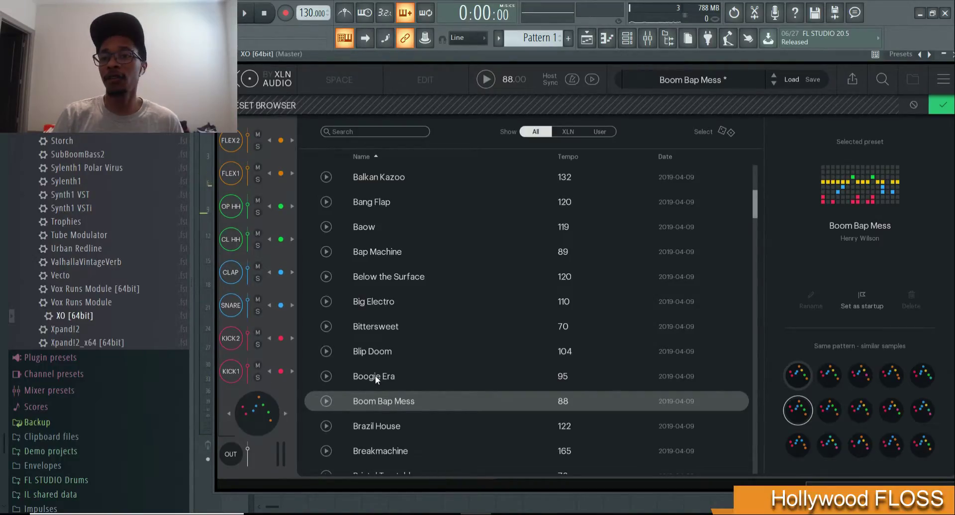
key("Escape")
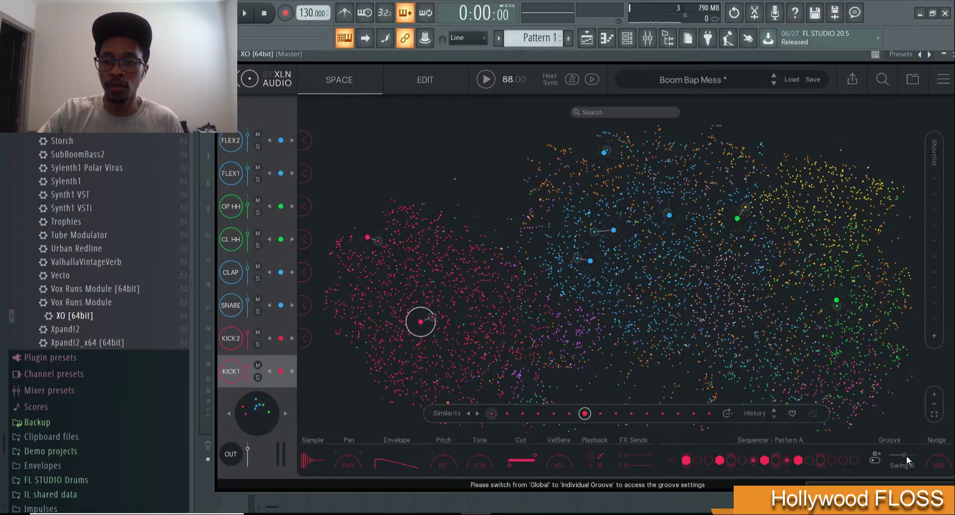
Give KICK1 an individual Swing16 groove at 100% amount.
left_click(878, 453)
left_click_drag(905, 459, 918, 463)
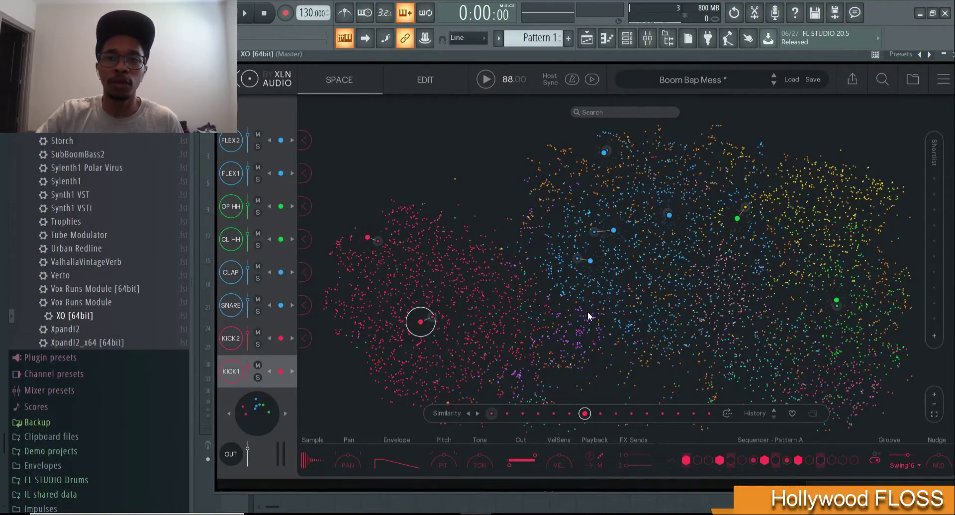
left_click_drag(837, 55, 819, 52)
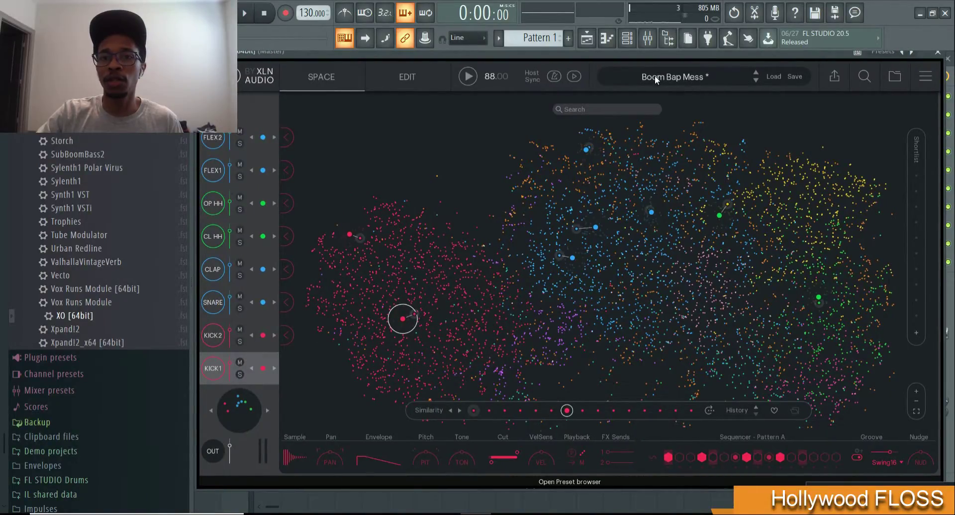
left_click(667, 76)
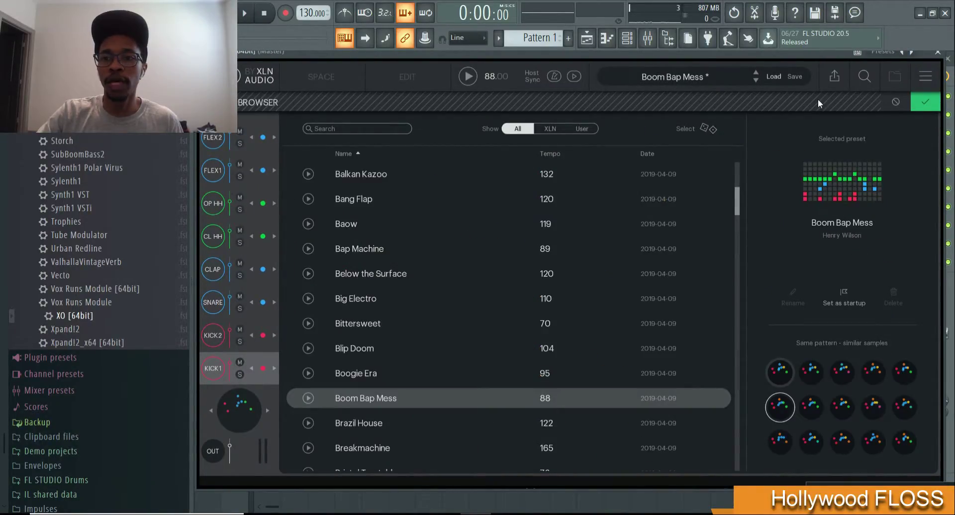
left_click_drag(807, 54, 617, 46)
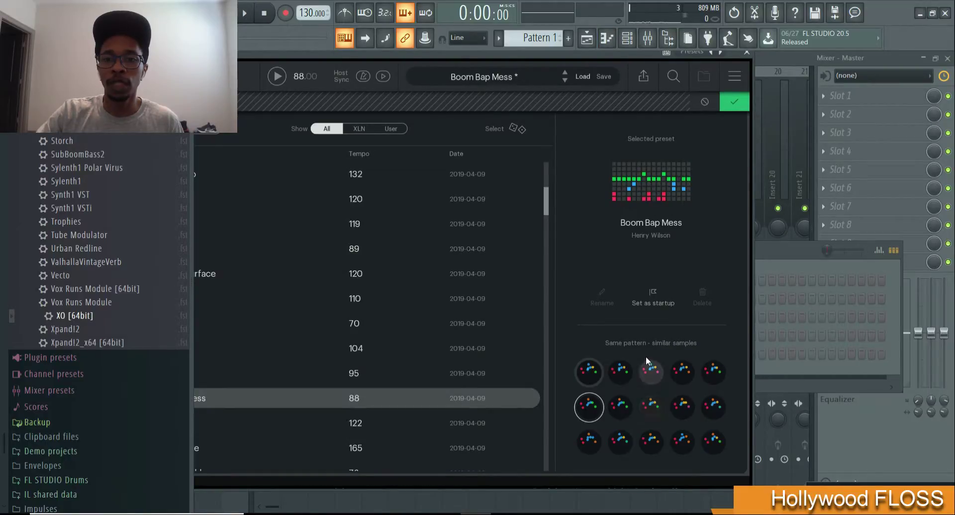
left_click(729, 100)
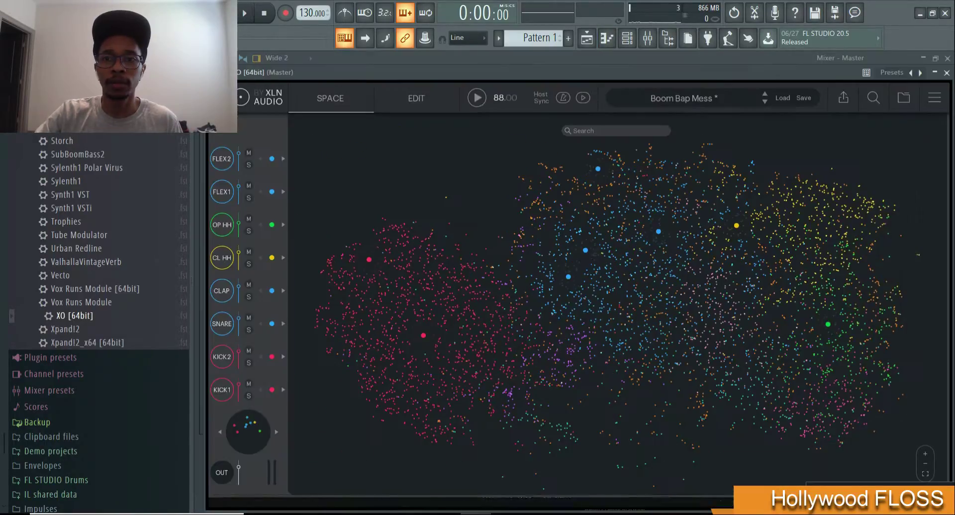
In the Edit view, pitch FLEX1 up about +7.1 semitones and turn its VelSens fully up.
left_click(404, 100)
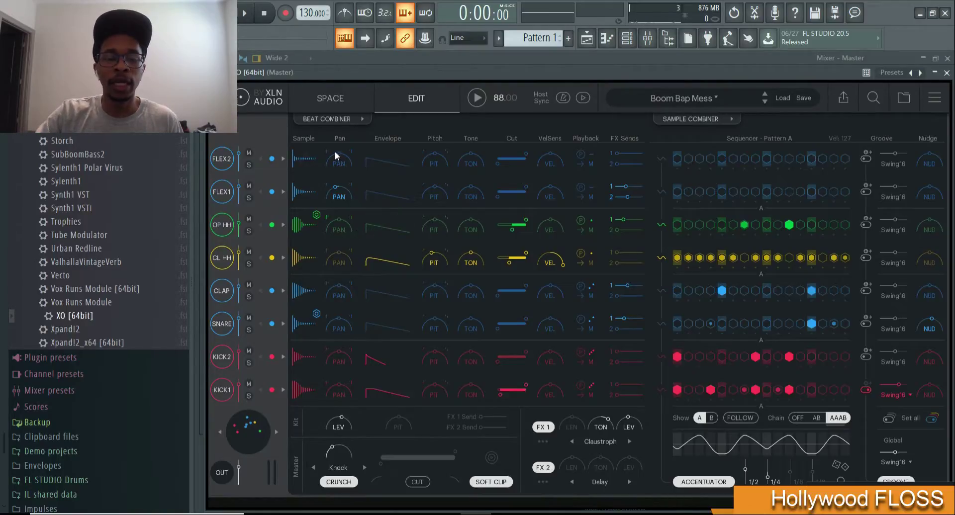
left_click(224, 159)
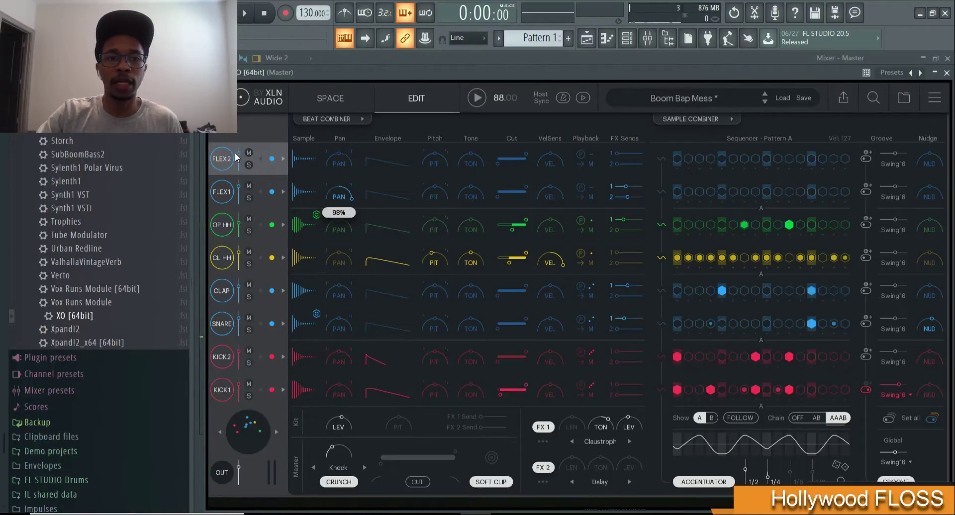
left_click(225, 191)
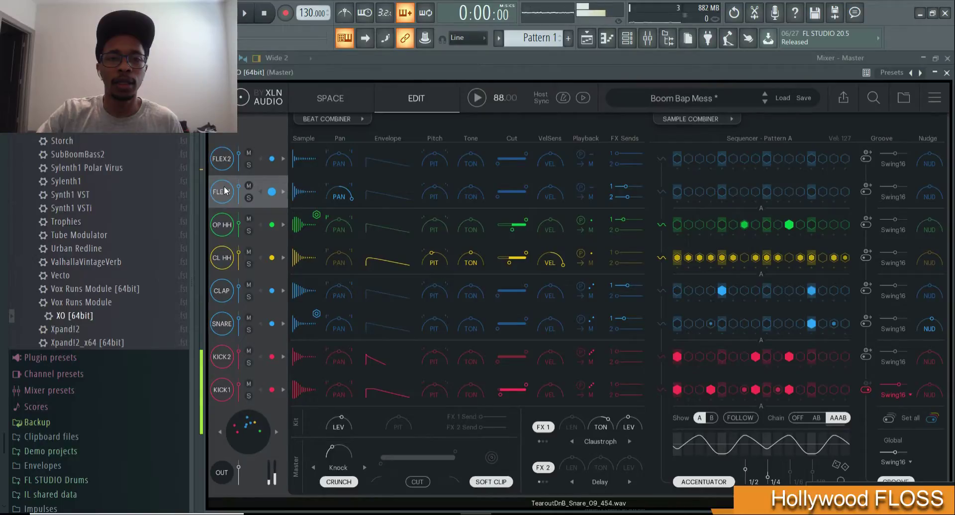
mouse_move(402, 192)
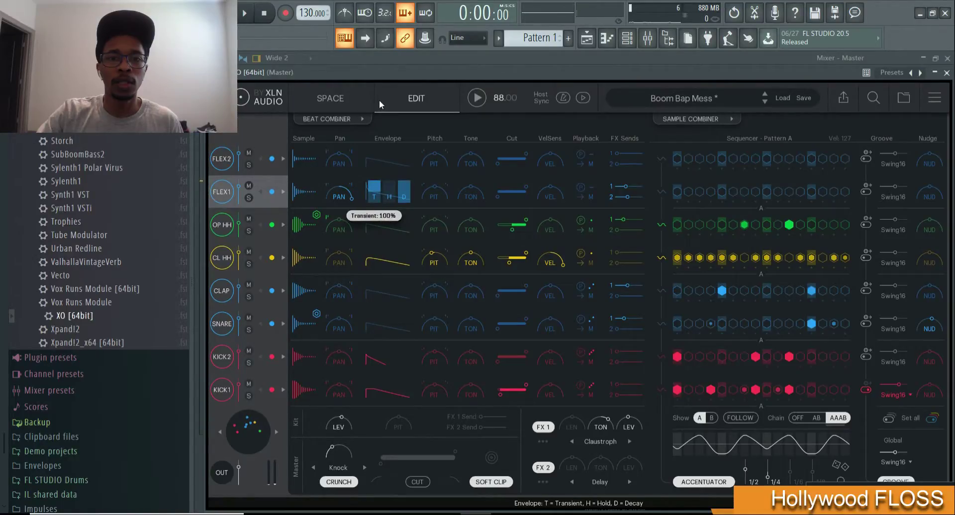
left_click_drag(433, 193, 453, 130)
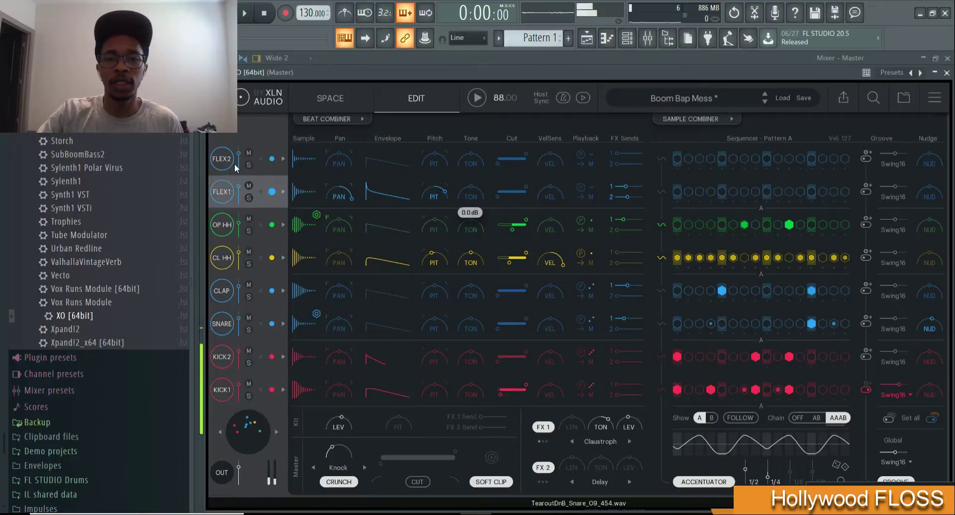
left_click_drag(549, 195, 588, 199)
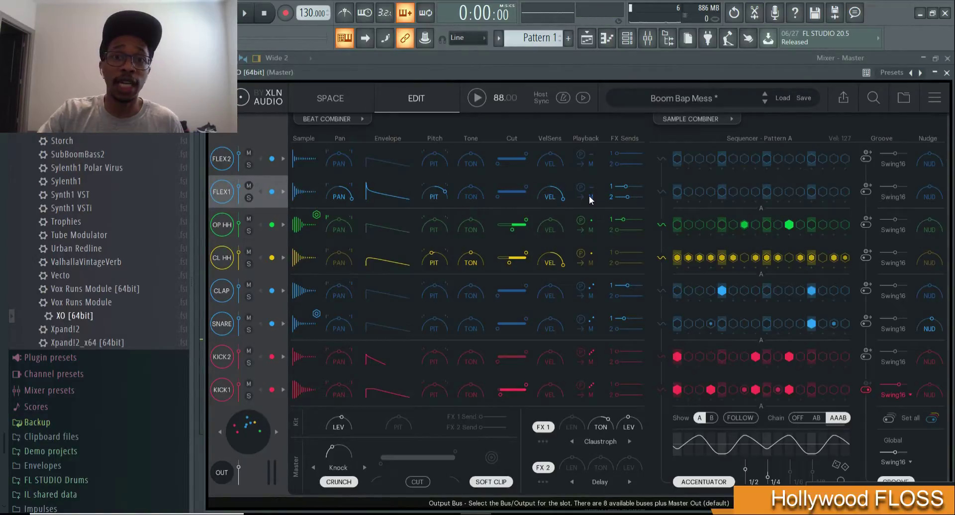
Fill the FLEX1 sequencer lane with steps and play the pattern.
left_click(677, 192)
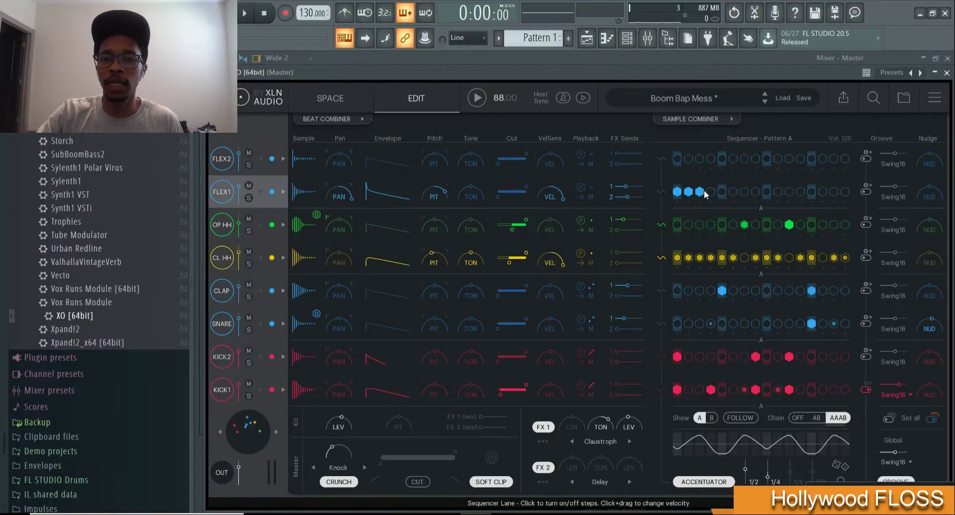
left_click_drag(705, 194, 855, 185)
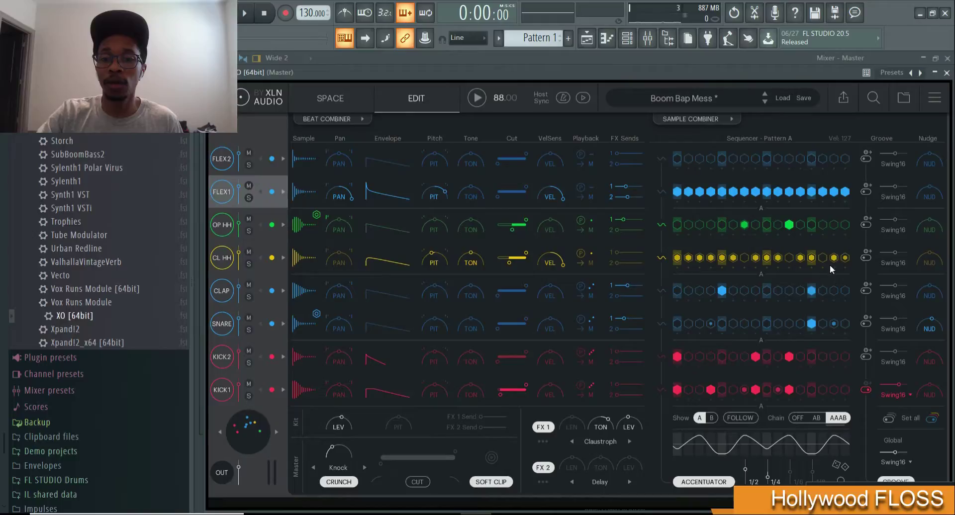
left_click(484, 98)
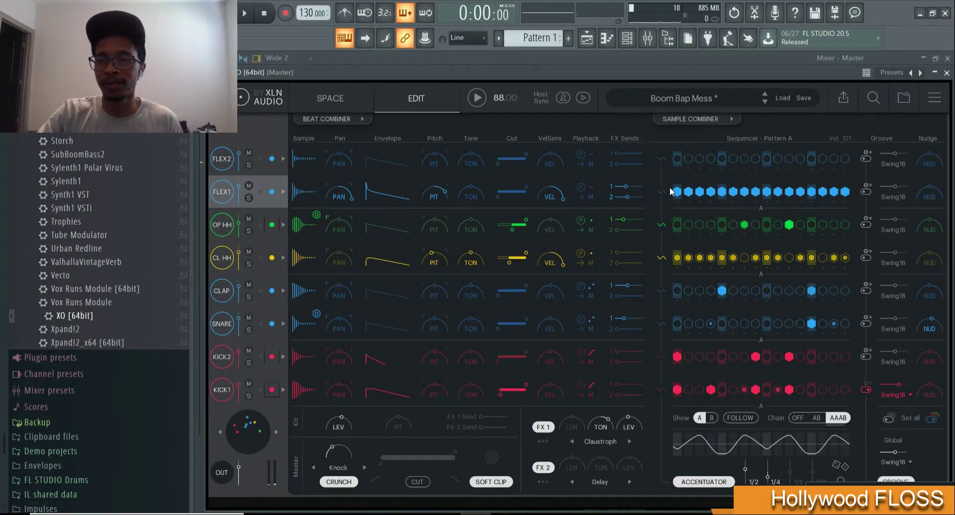
Clear the FLEX1 steps, add a run of OP HH hits, and play the pattern back.
left_click_drag(672, 191, 814, 194)
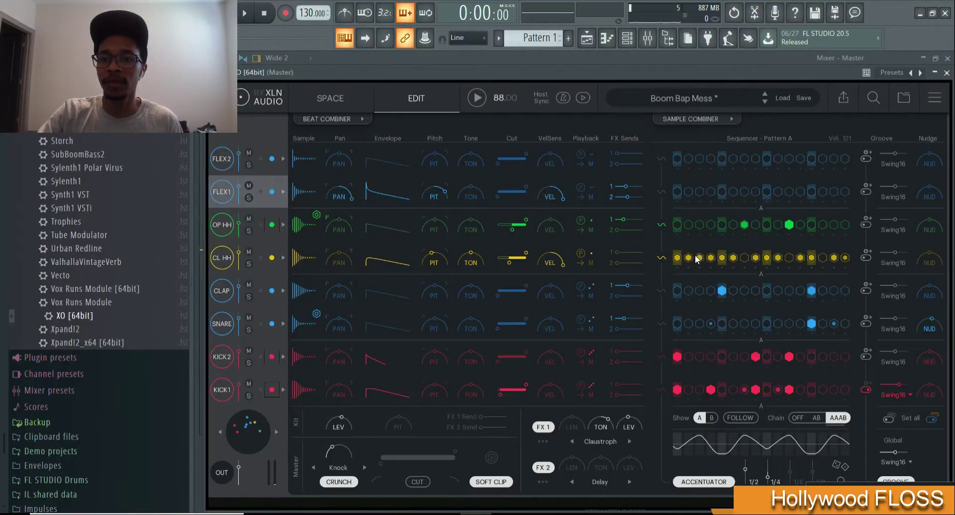
left_click_drag(737, 223, 792, 225)
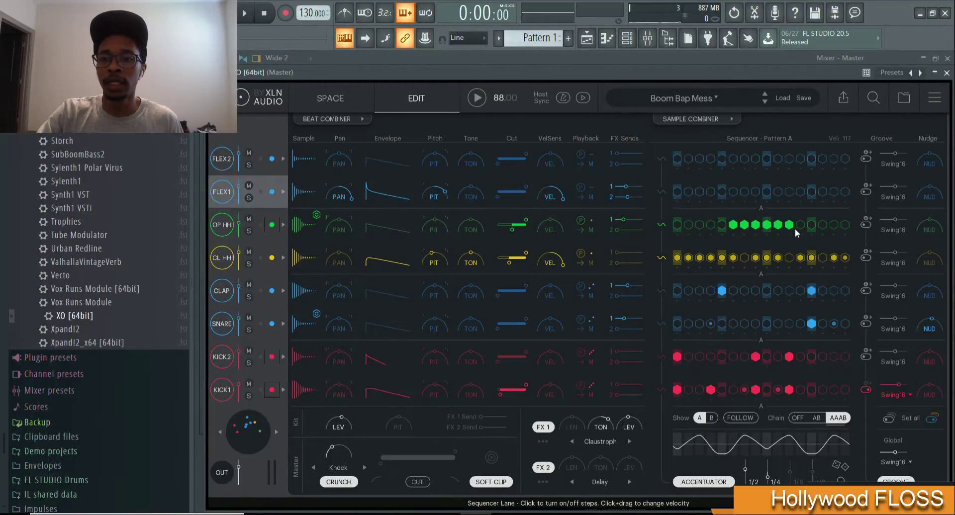
left_click(482, 97)
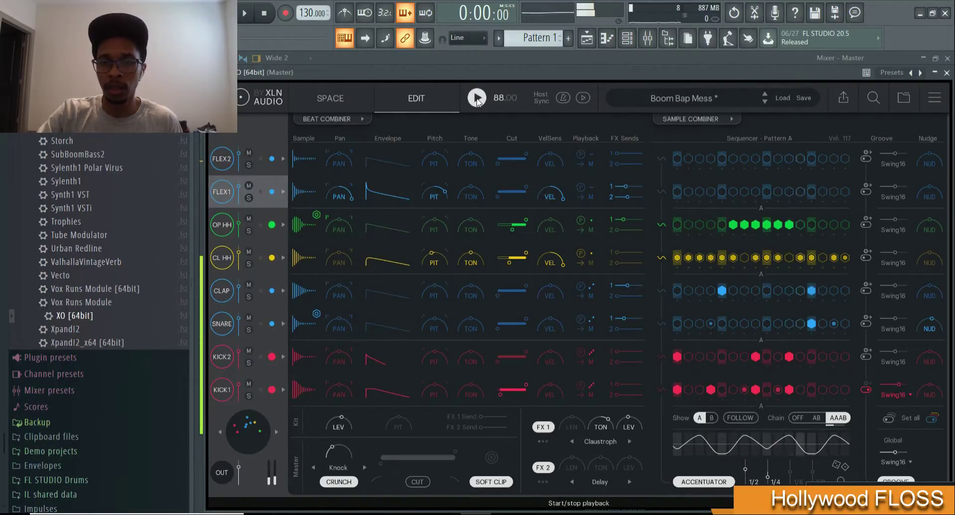
left_click(478, 99)
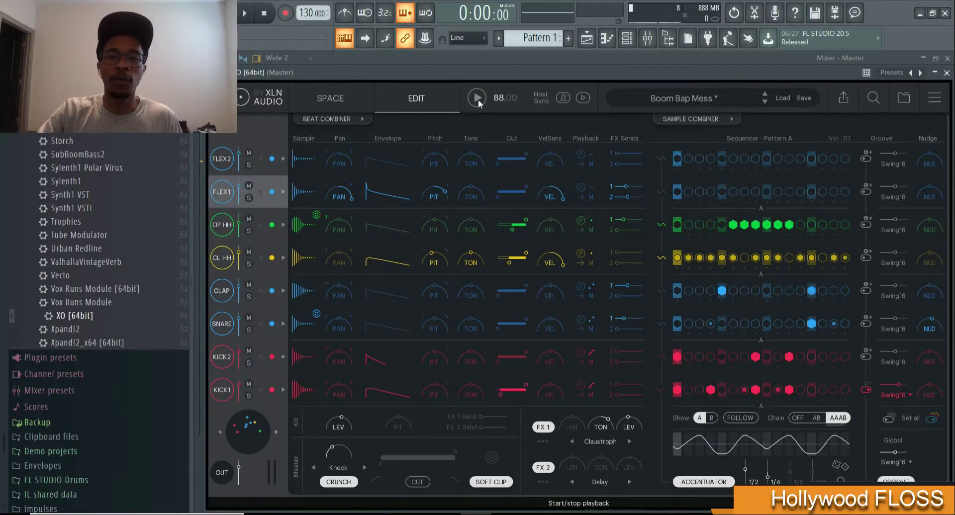
left_click_drag(569, 75, 487, 44)
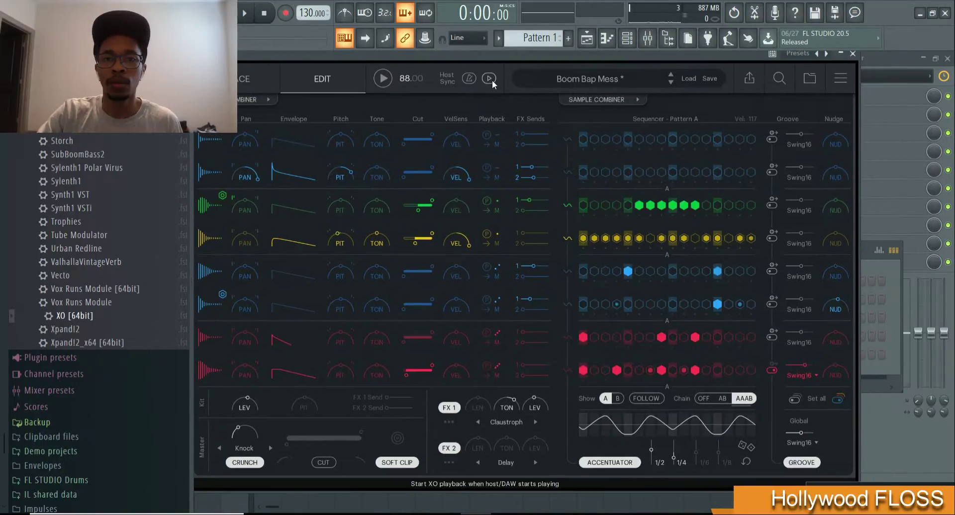
Drag the Beat as MIDI clip from the Export panel onto the XO [64bit] channel-rack row.
left_click(491, 80)
left_click(490, 79)
left_click(745, 81)
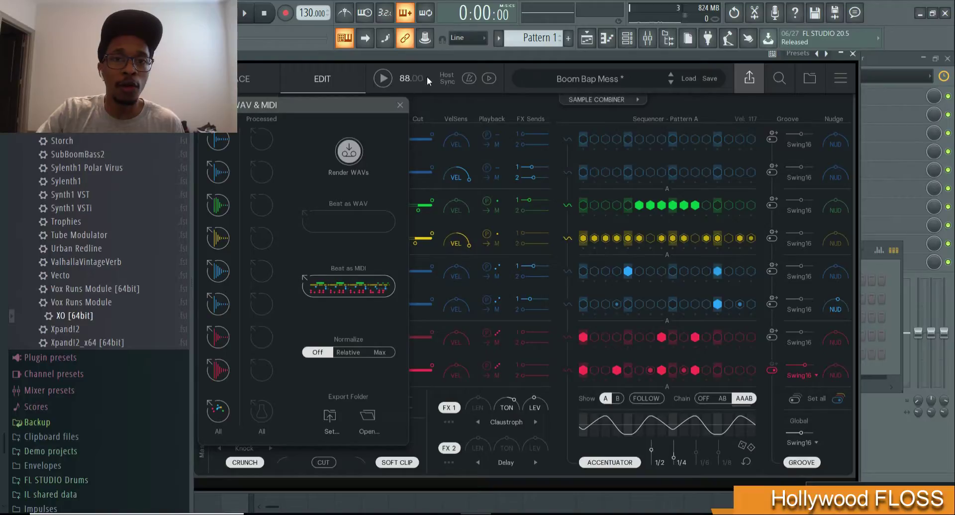
mouse_move(490, 52)
left_mouse_down()
mouse_move(431, 58)
mouse_move(605, 386)
mouse_move(231, 63)
left_mouse_up()
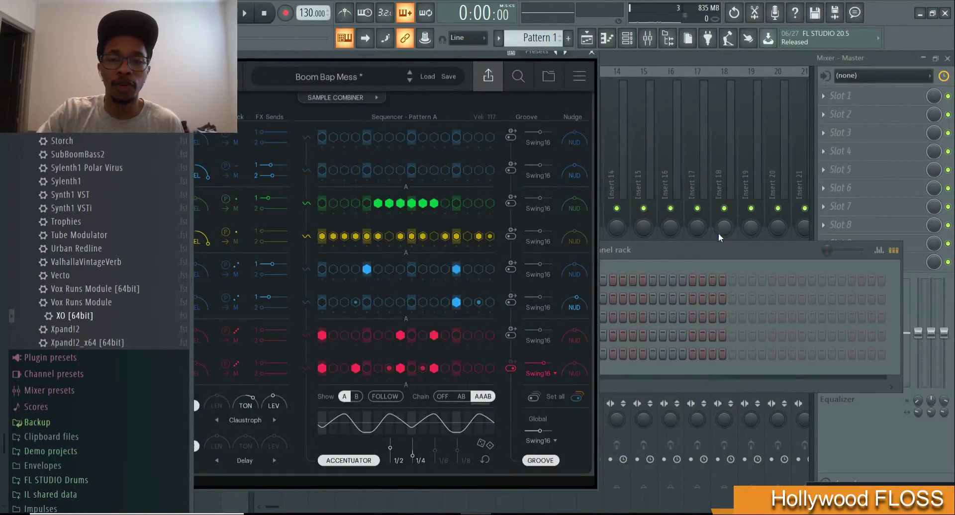
left_click_drag(718, 233, 822, 208)
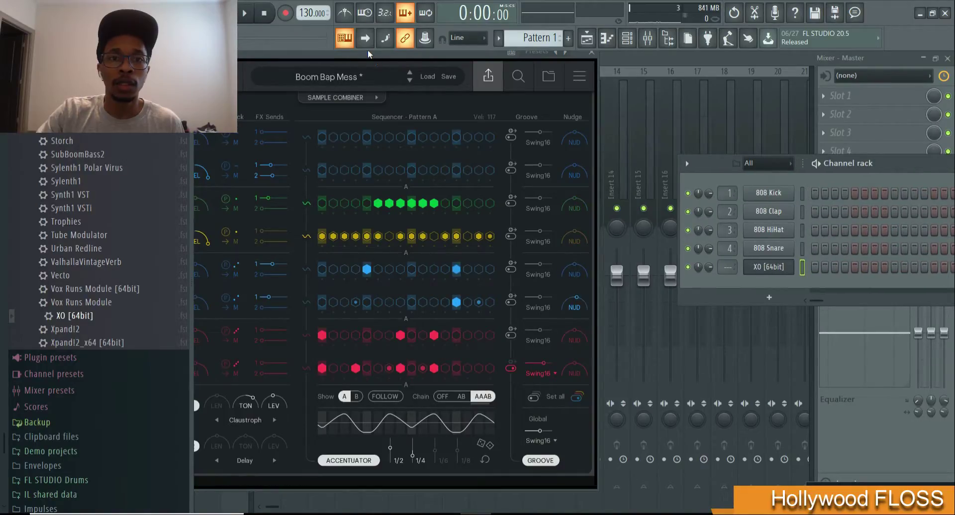
left_click_drag(368, 49, 515, 45)
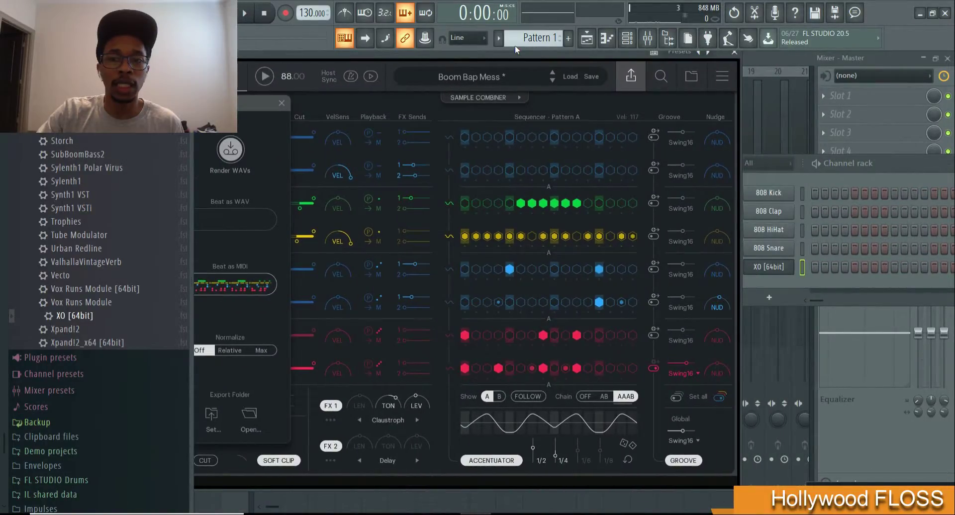
left_click_drag(237, 284, 791, 262)
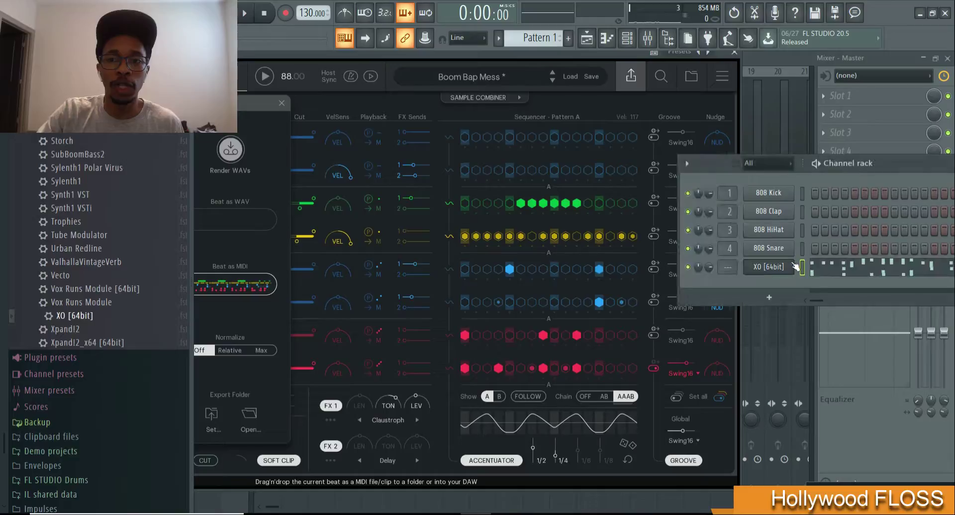
left_click_drag(796, 164, 482, 171)
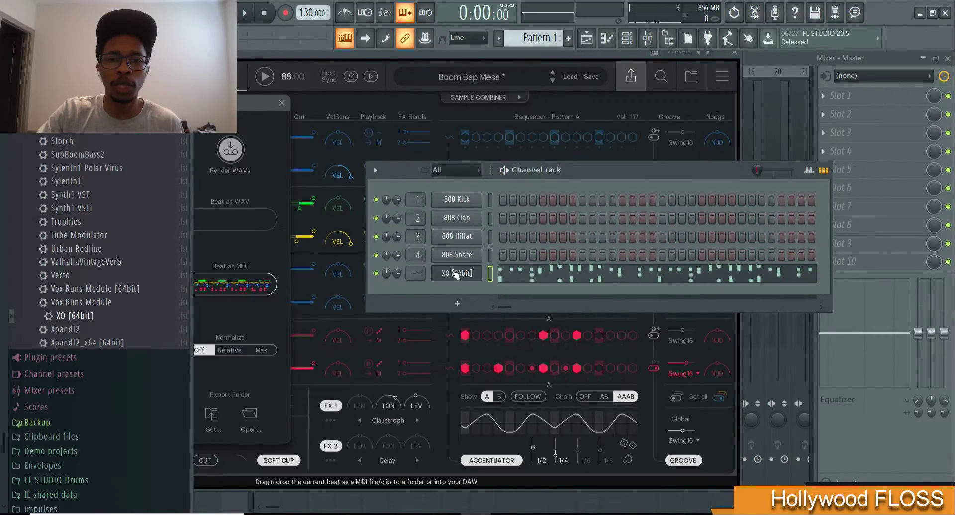
Play the XO [64bit] beat from the piano roll with the project tempo lowered to 88.
left_click(497, 272)
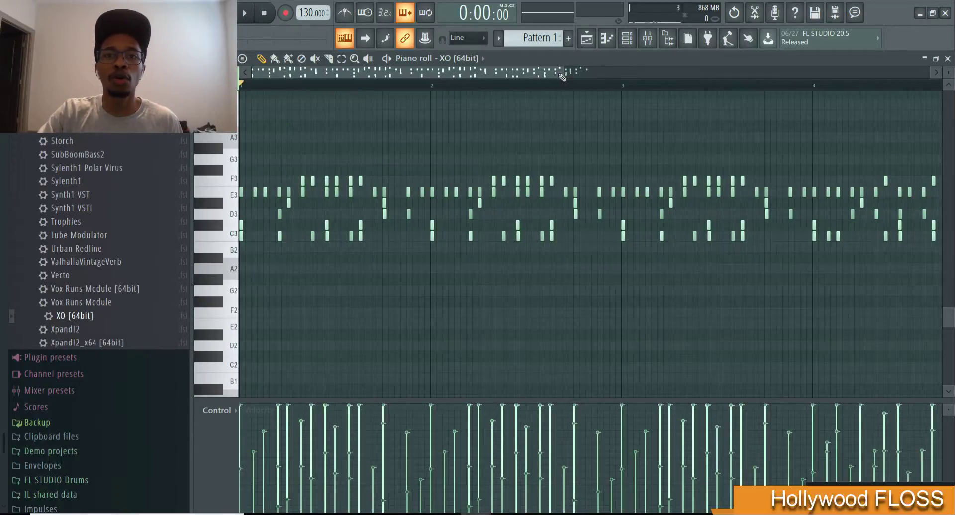
left_click_drag(561, 71, 779, 71)
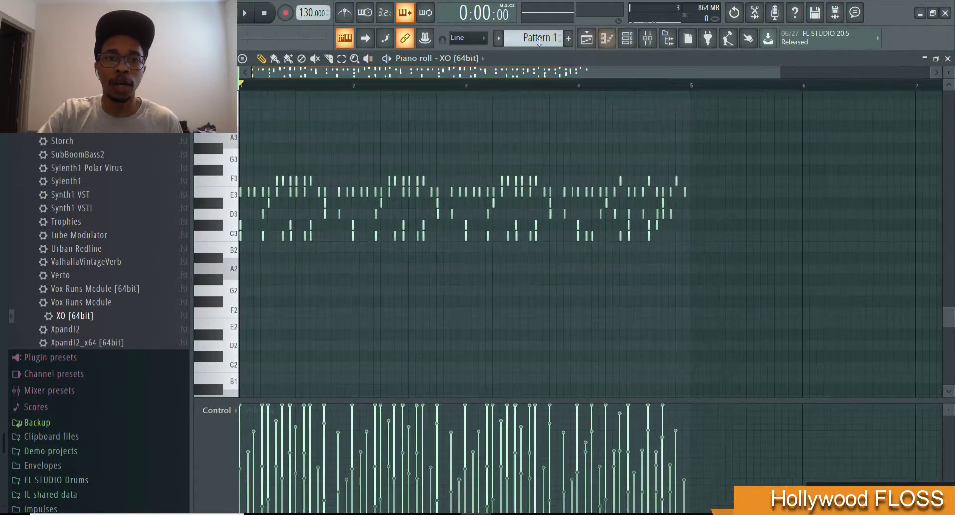
key("space")
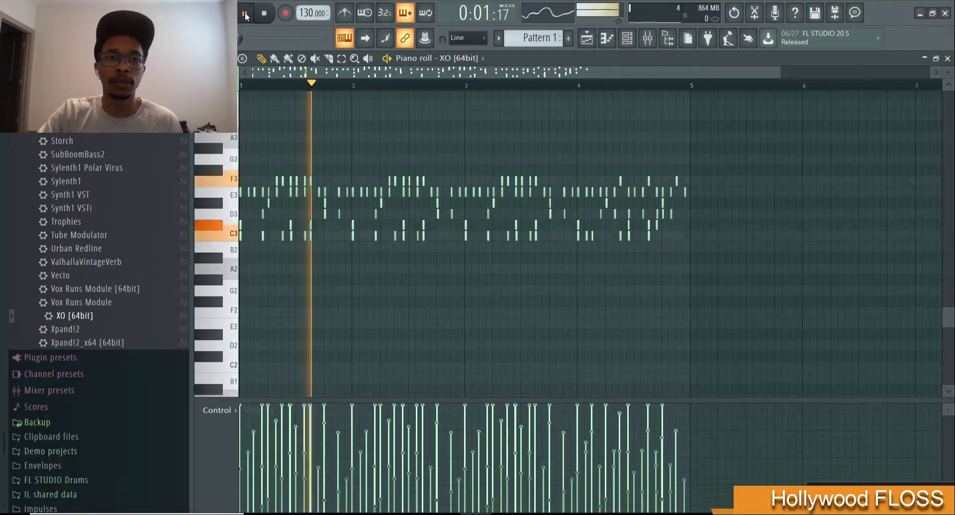
left_click_drag(309, 13, 307, 15)
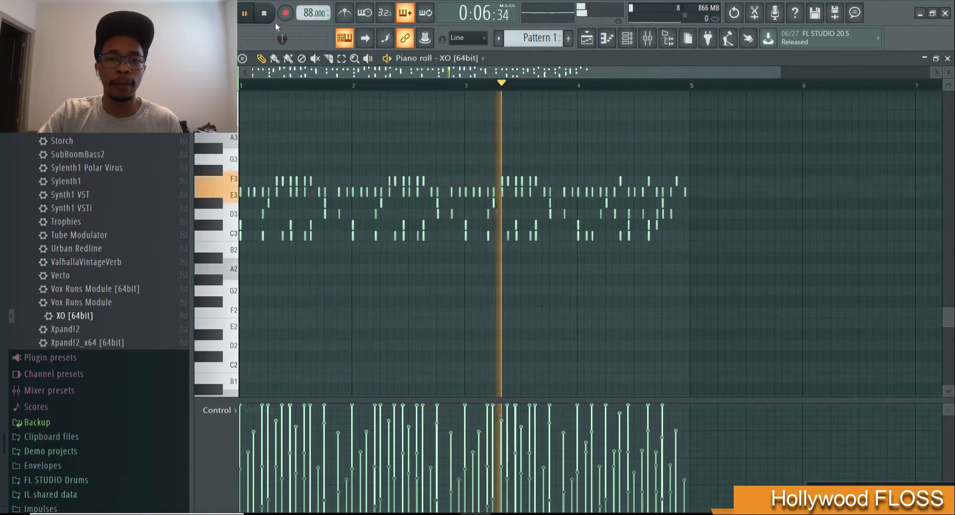
left_click(245, 14)
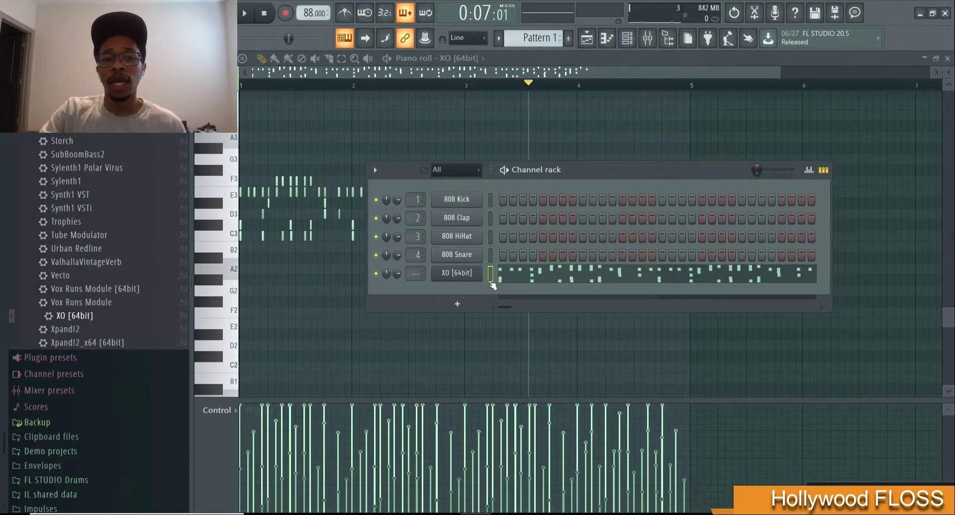
Reopen the XO [64bit] plugin window and move it to the right of the piano roll.
left_click(468, 274)
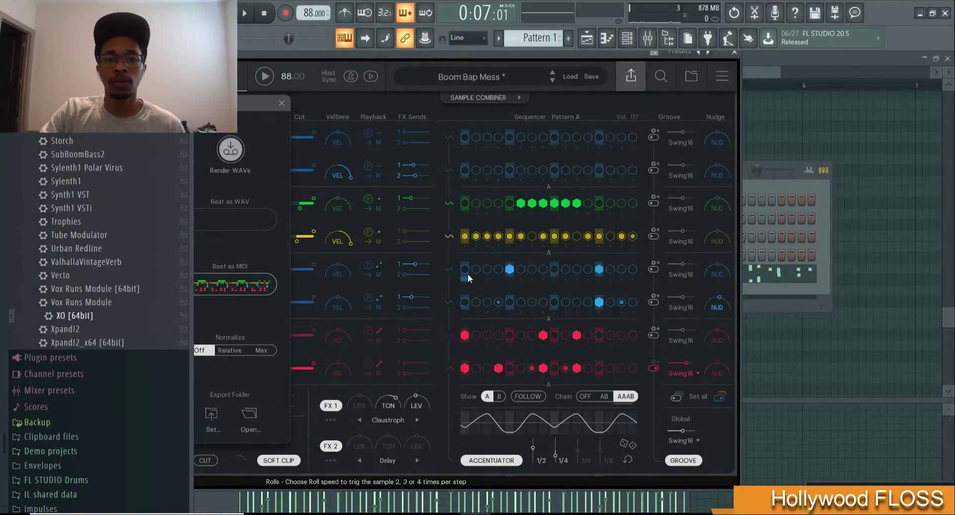
left_click_drag(410, 58, 619, 73)
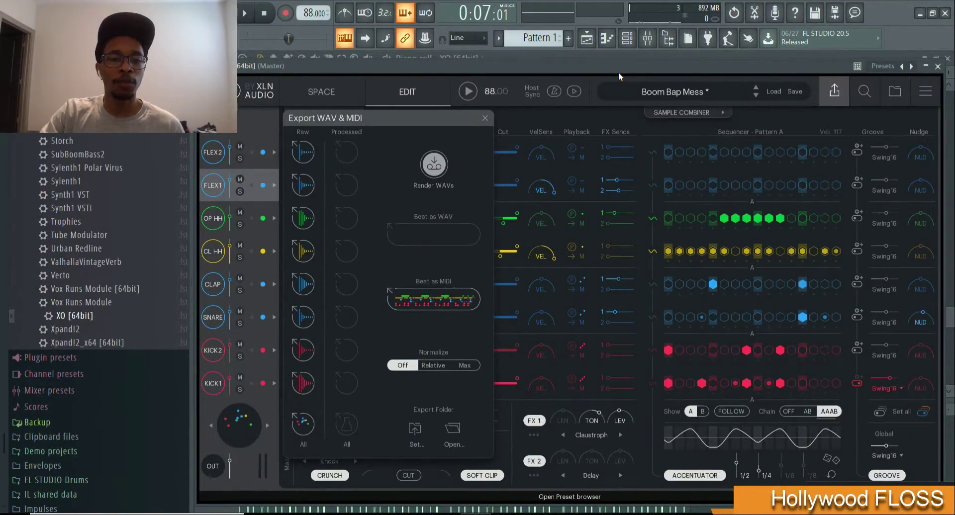